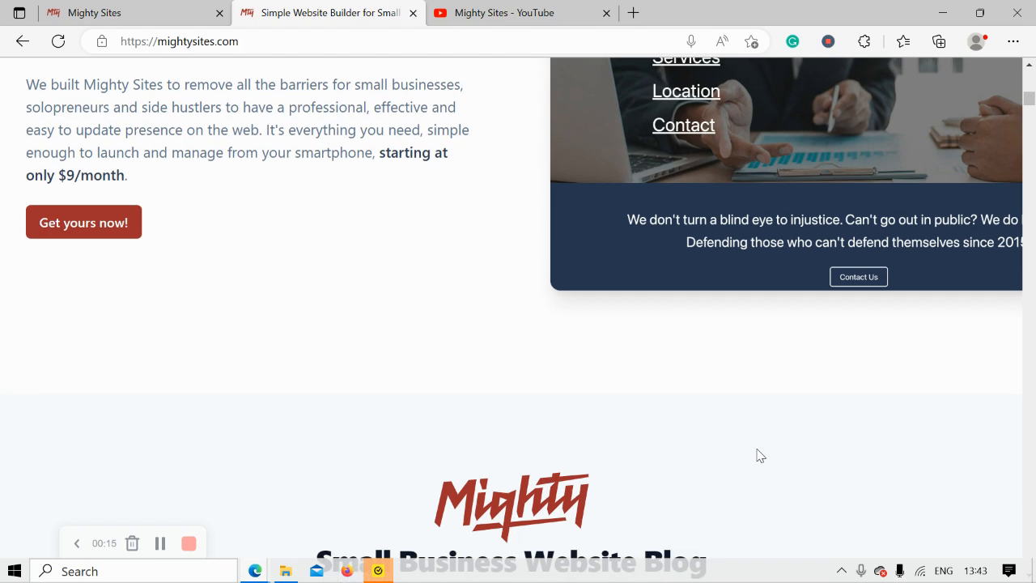
Switch to the Mighty Sites new-site page.
scroll(759, 456, down, 3)
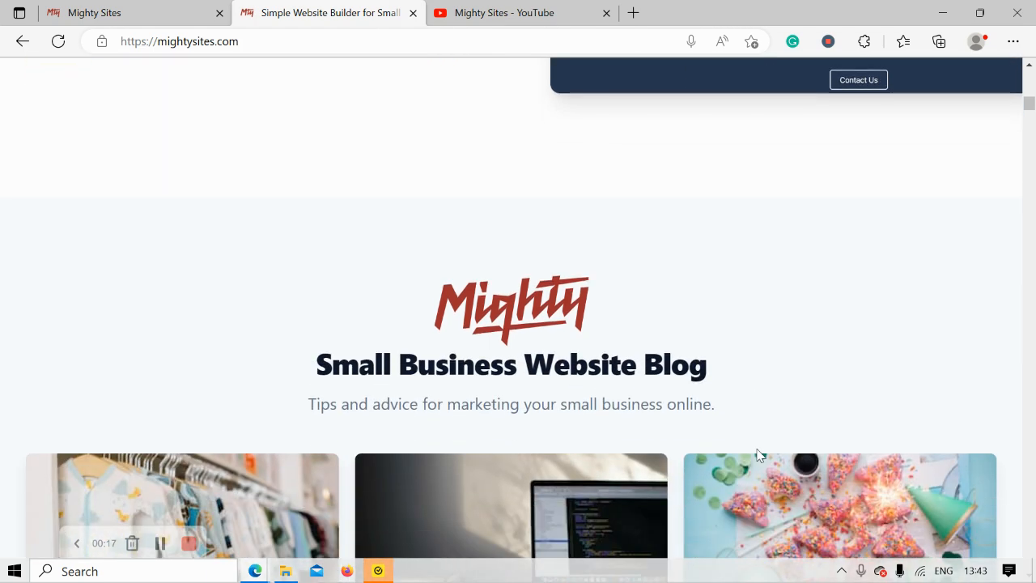
scroll(759, 455, down, 5)
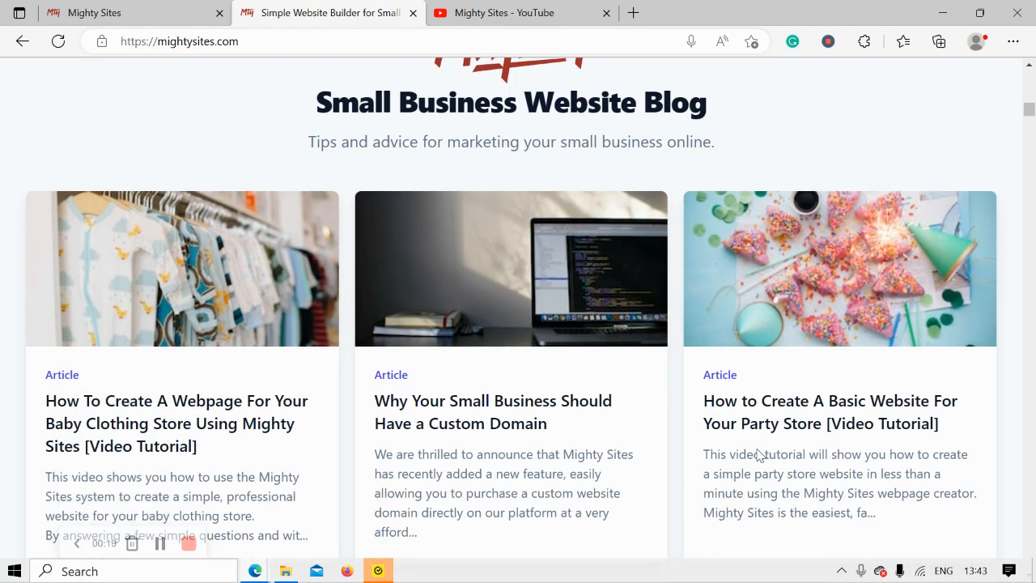
scroll(757, 456, down, 4)
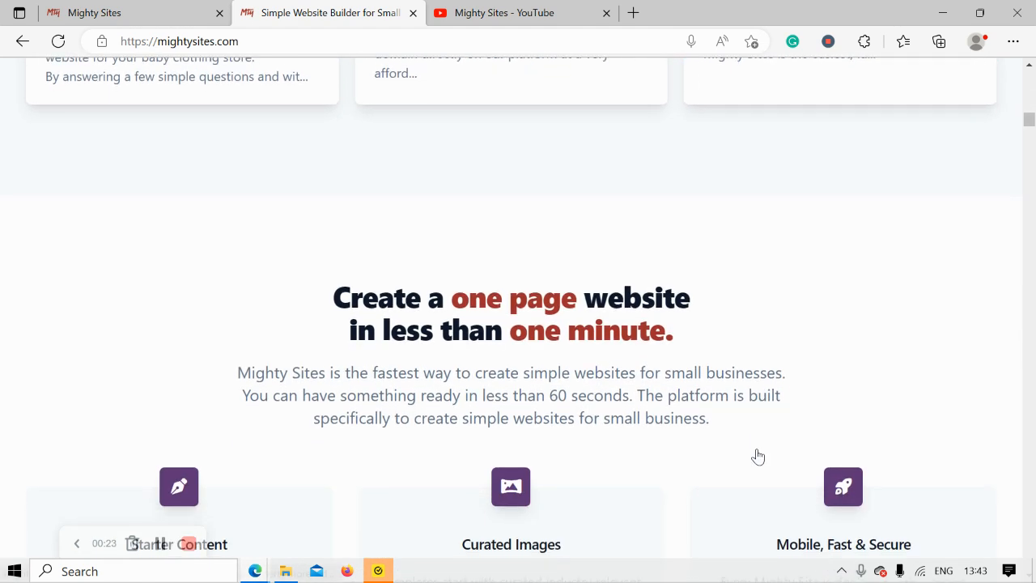
scroll(758, 456, down, 2)
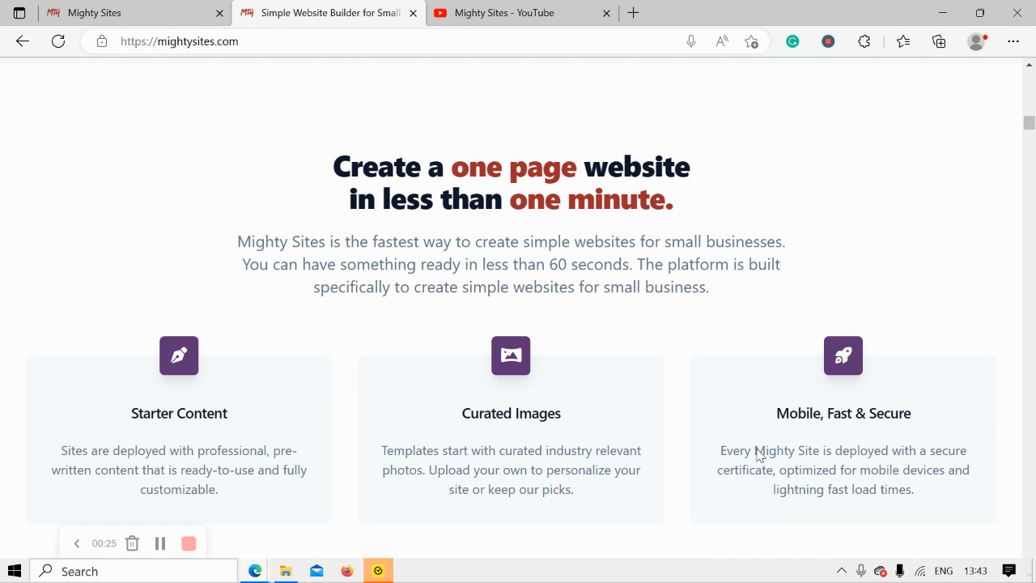
scroll(759, 455, down, 2)
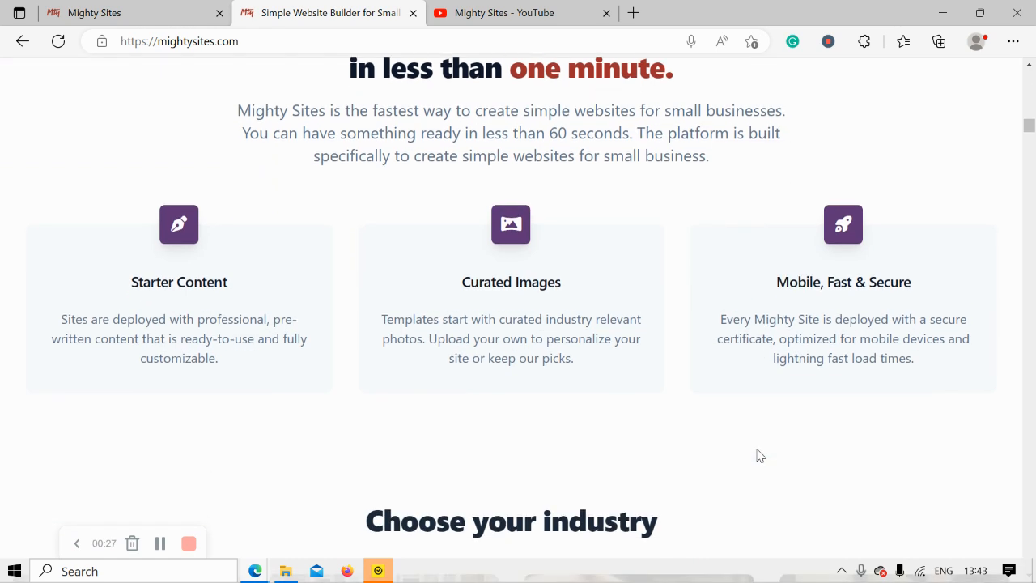
scroll(759, 455, down, 1)
click(167, 7)
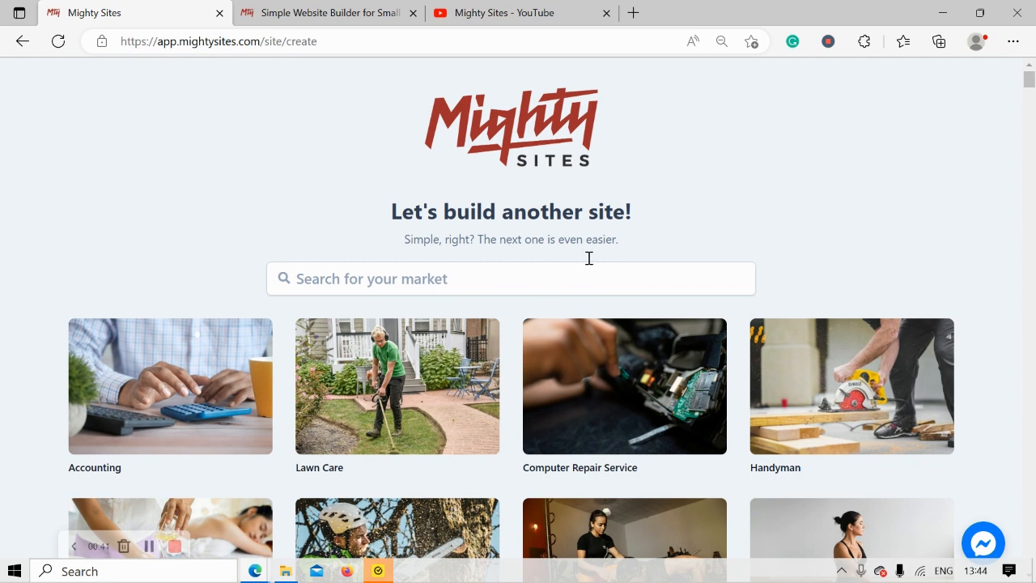
Search the market box for 'tea s' and choose the Tea Store market.
scroll(278, 251, down, 4)
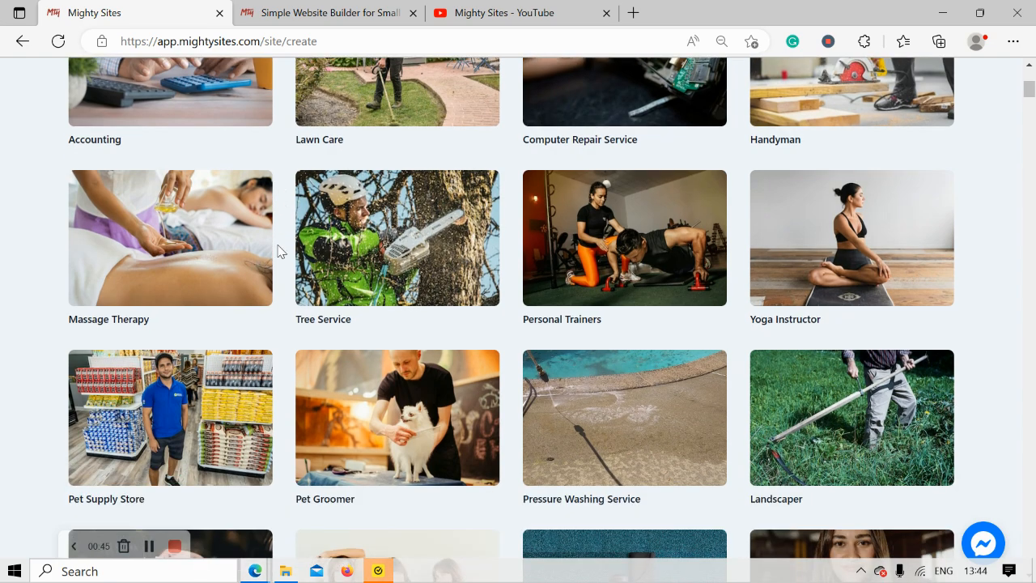
scroll(278, 251, down, 4)
scroll(278, 251, down, 4)
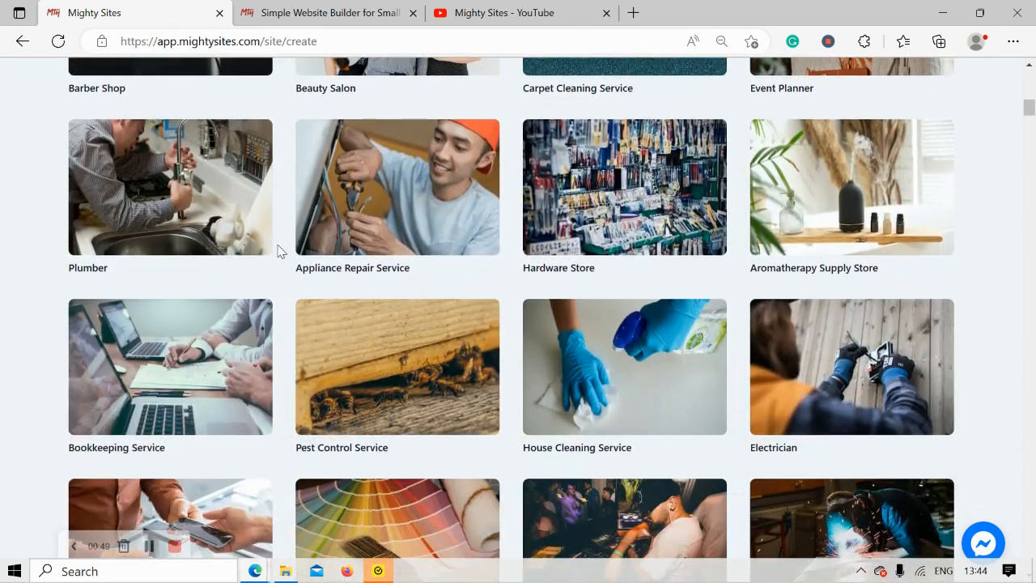
scroll(278, 251, down, 1)
scroll(278, 251, down, 1)
scroll(278, 251, up, 3)
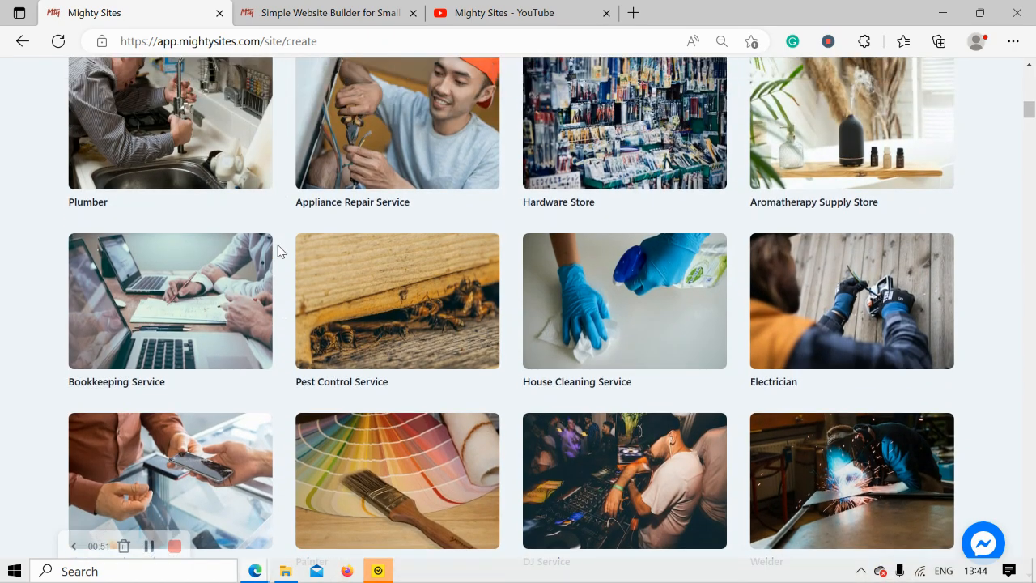
scroll(277, 251, up, 7)
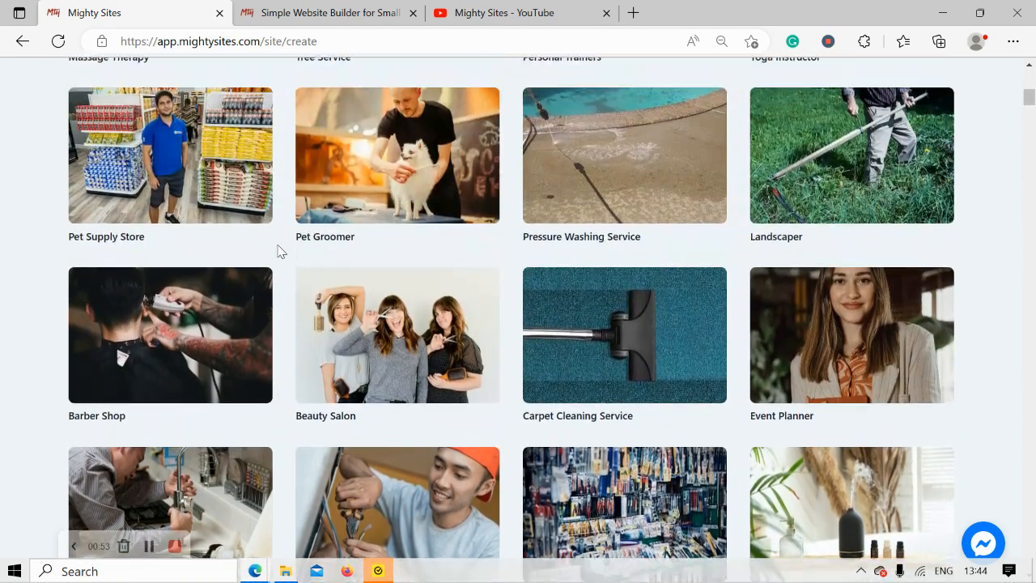
scroll(277, 251, up, 3)
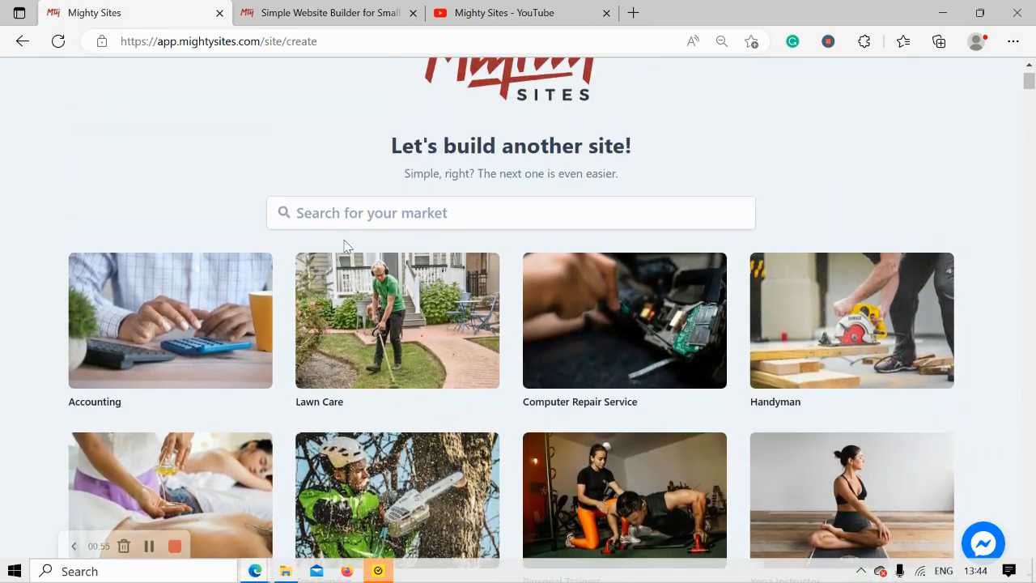
click(413, 221)
text(tea s)
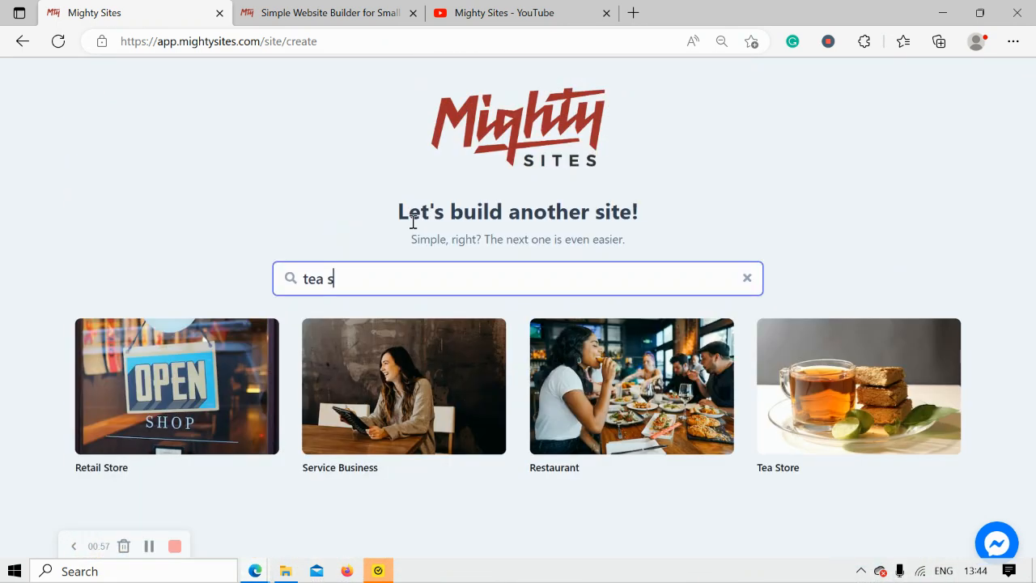
click(901, 393)
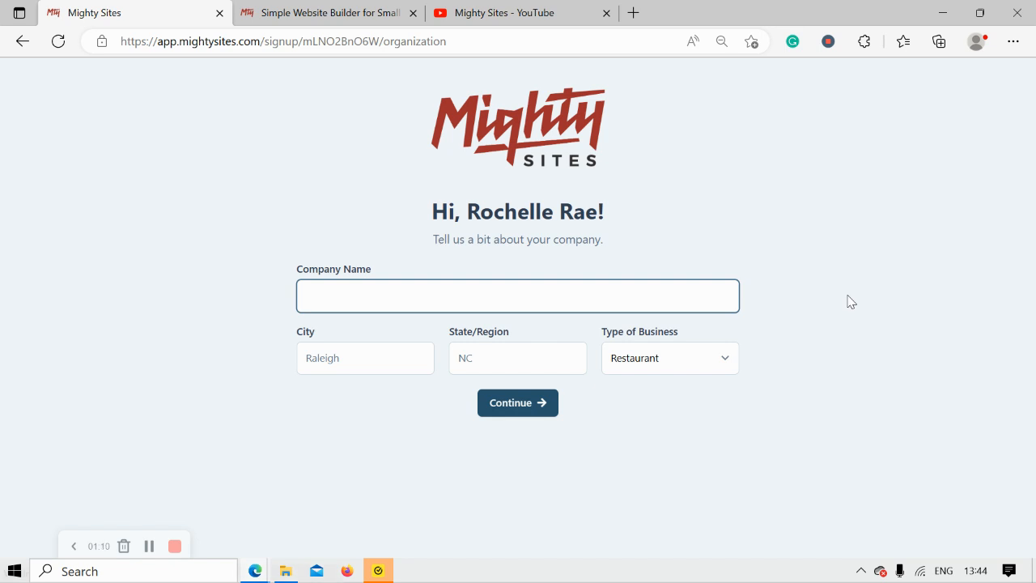
Enter 'Fantas-Tea' as the company name.
key(Caps_Lock)
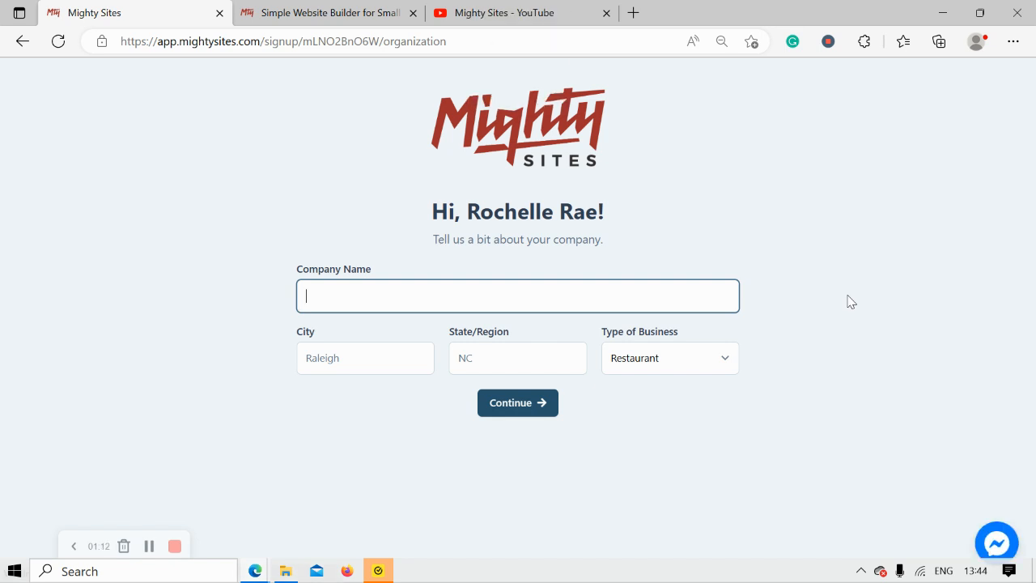
text(F)
key(Caps_Lock)
text(an)
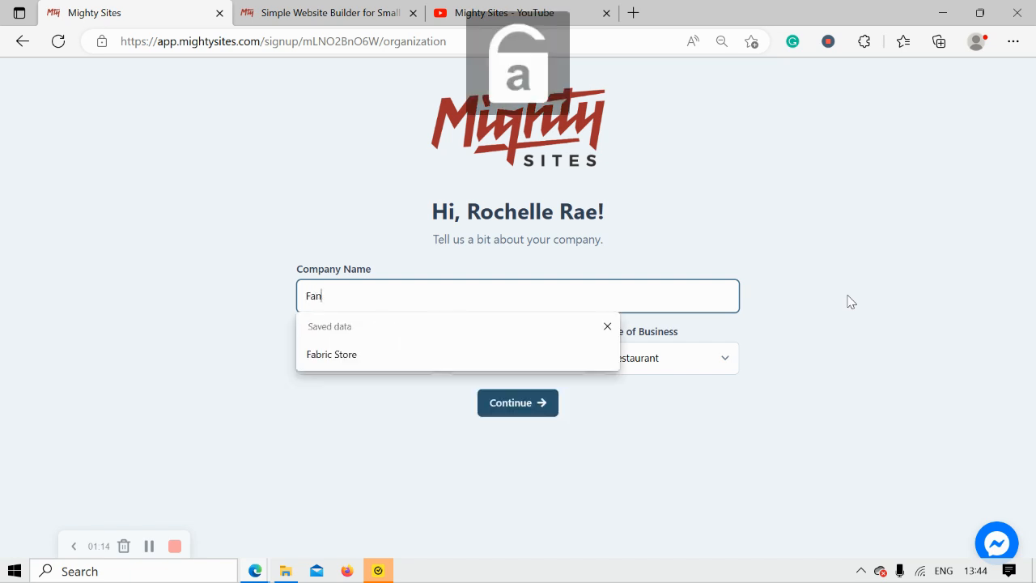
text(tas-t)
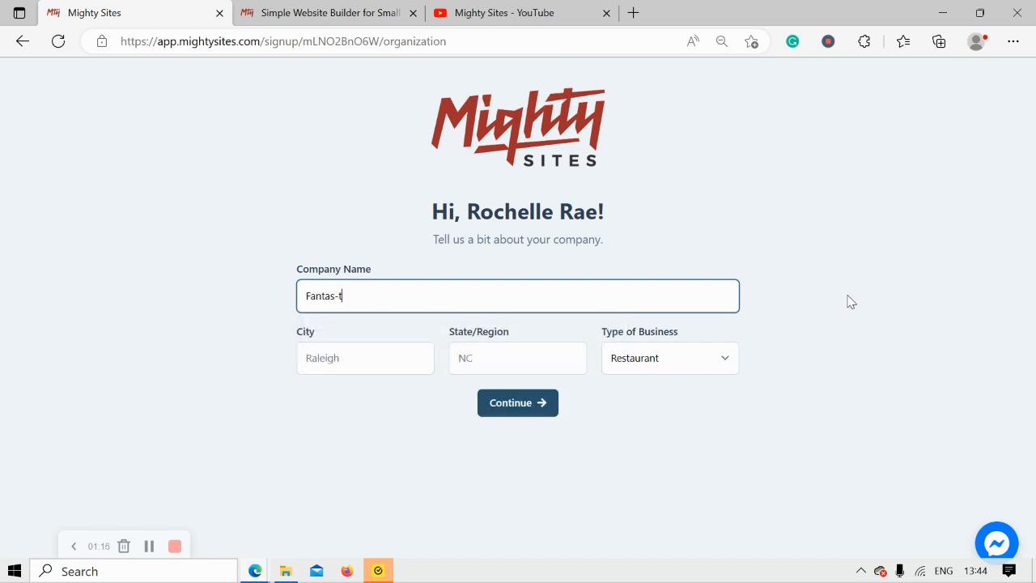
key(BackSpace)
key(Caps_Lock)
text(T)
Fill in Denver as the city and Colorado as the state.
click(364, 358)
text(D)
key(Caps_Lock)
text(enver)
click(513, 361)
text(C)
key(Caps_Lock)
text(olorado)
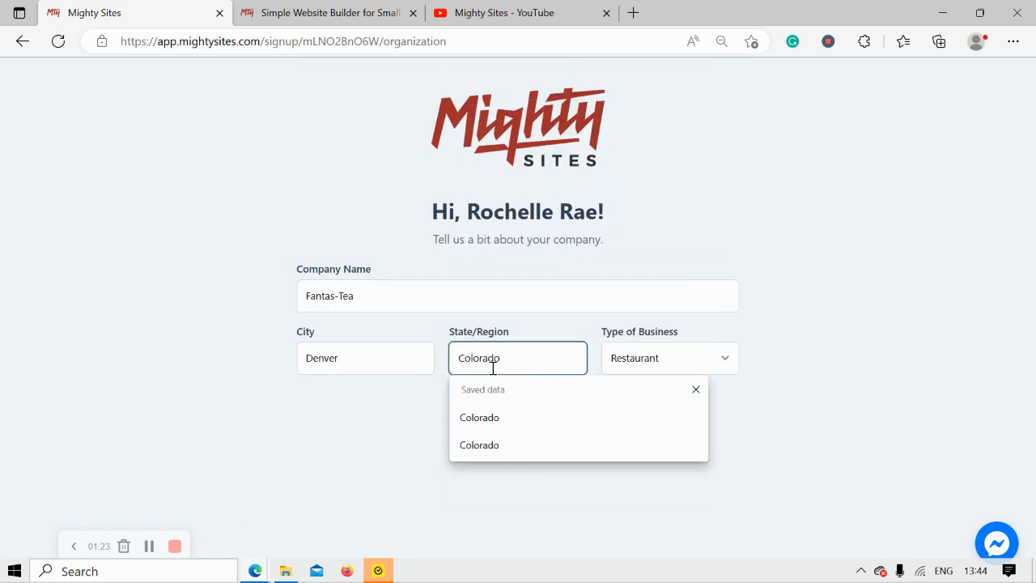
click(373, 441)
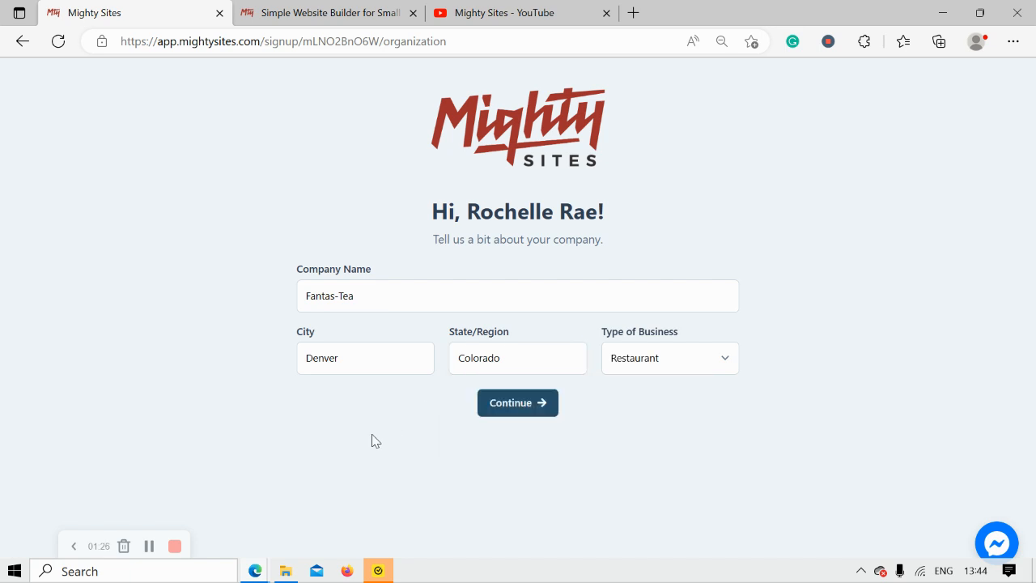
Select Retail as the type of business and submit the company details.
click(657, 365)
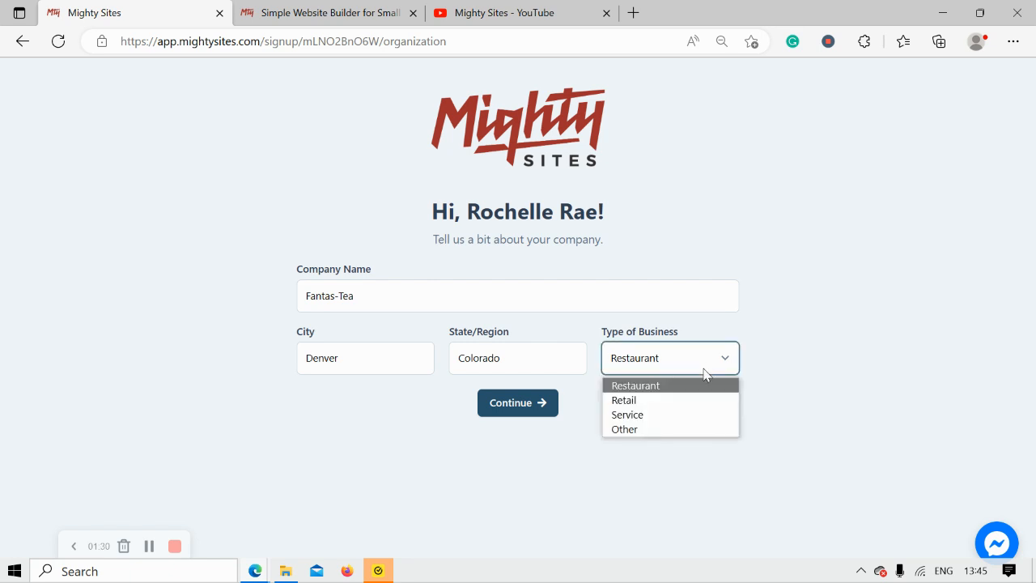
click(656, 404)
click(491, 411)
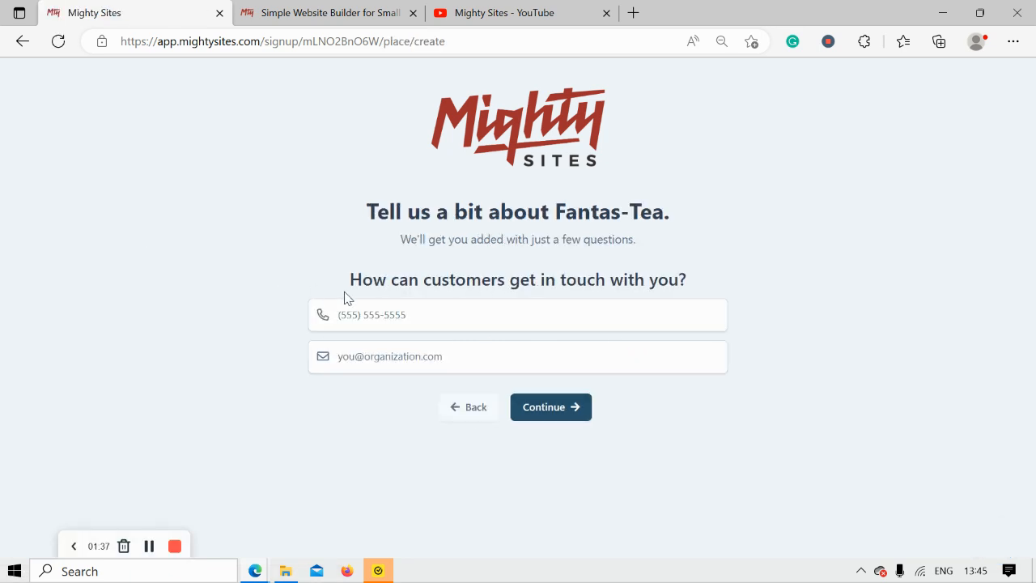
Enter the business phone number and contact e-mail, then continue.
click(408, 327)
text(575-4933)
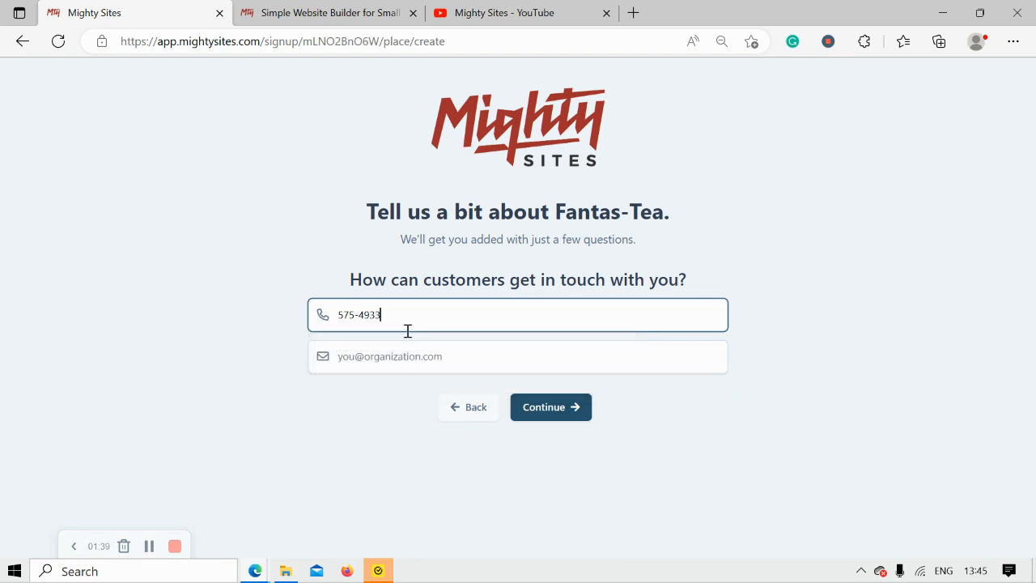
click(430, 353)
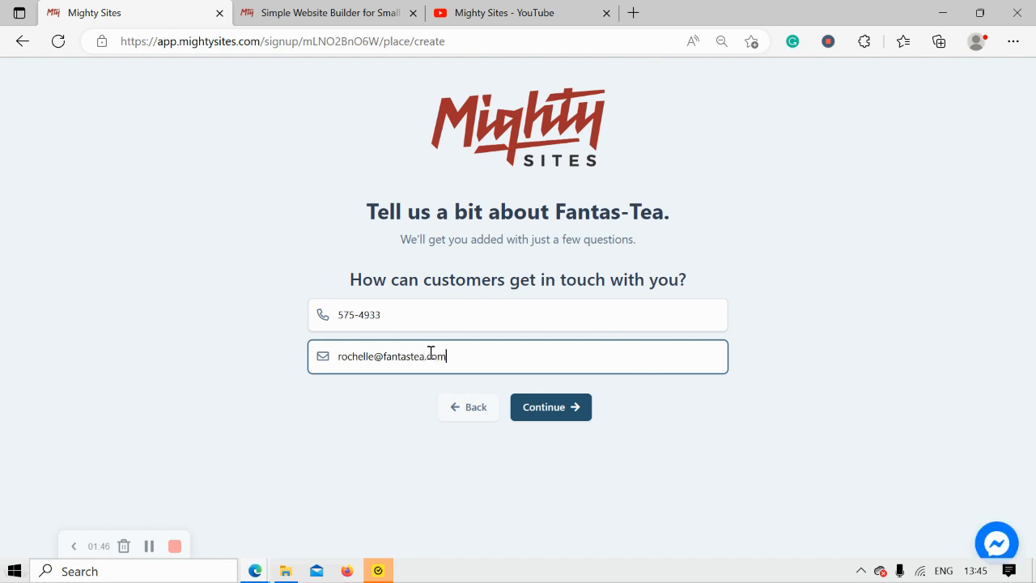
click(573, 407)
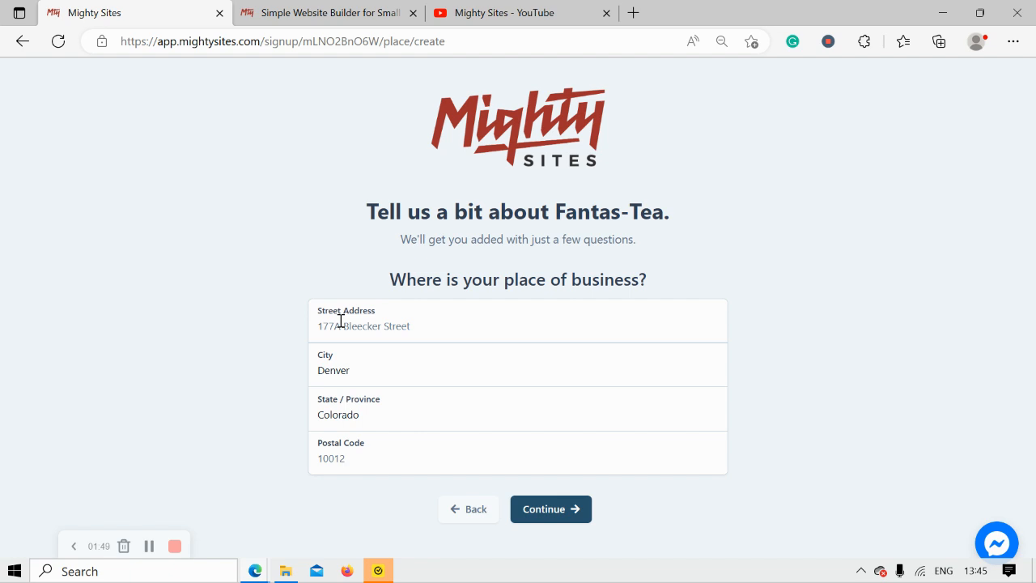
Fill in the business street address and postal code, then continue.
click(352, 323)
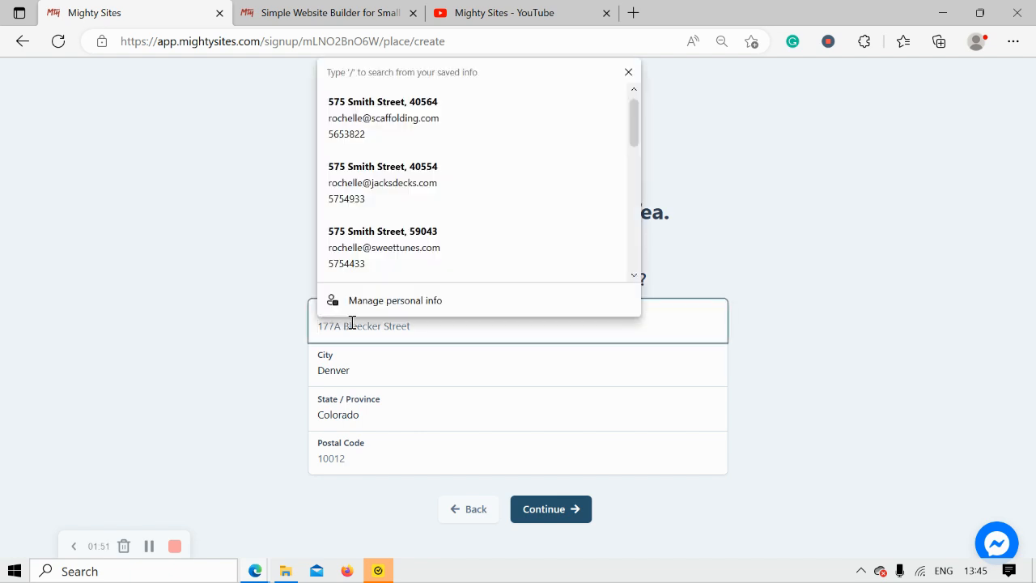
click(395, 459)
text(50443)
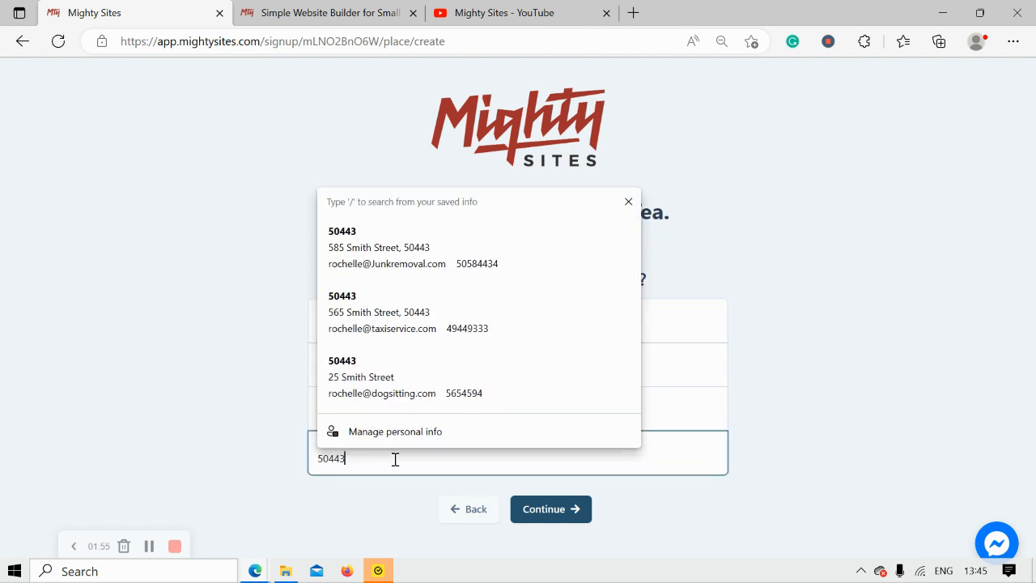
click(527, 513)
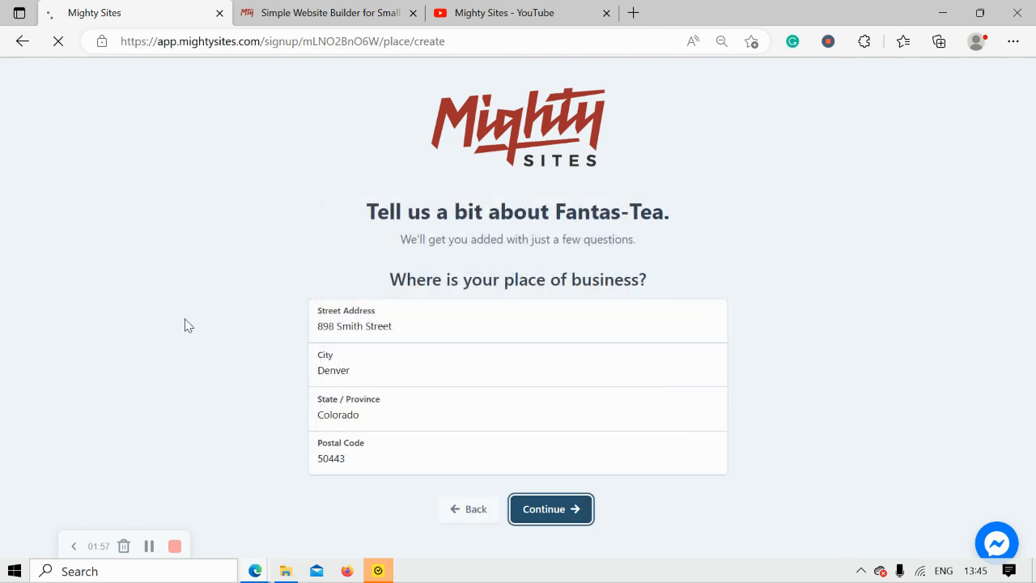
Set 9:00 AM–5:00 PM hours and mark Monday through Saturday as open.
scroll(184, 325, down, 1)
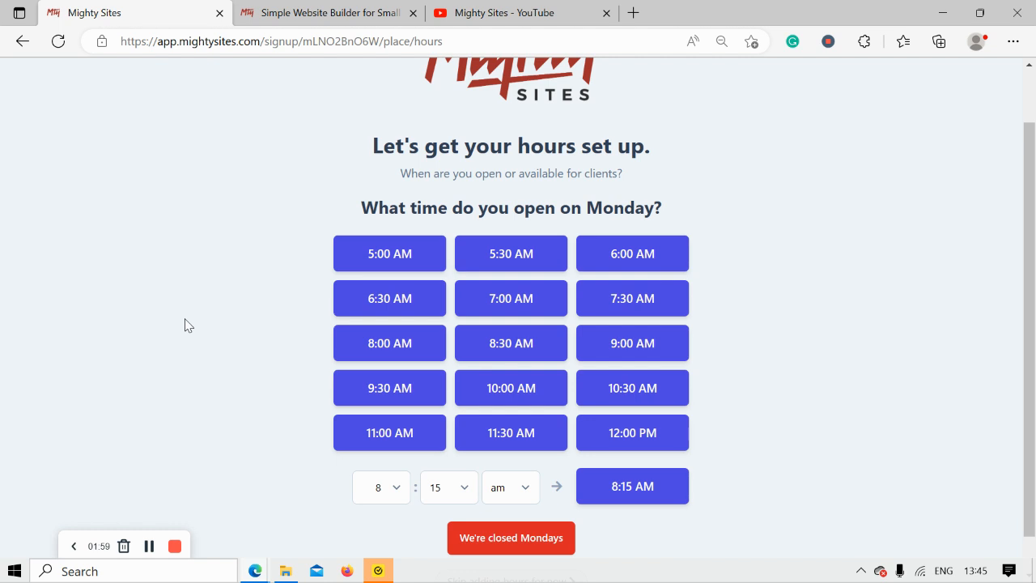
click(625, 353)
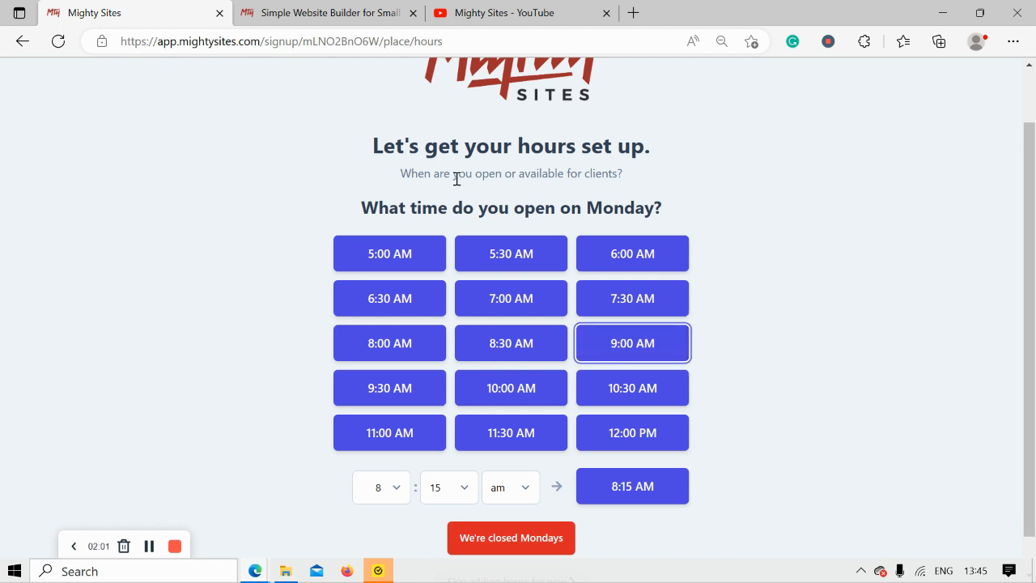
click(509, 267)
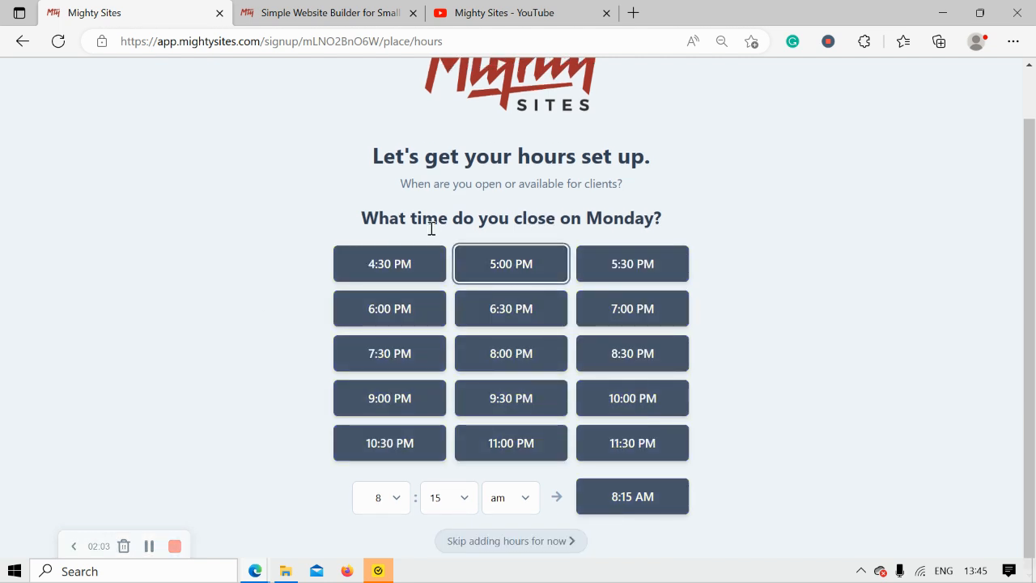
click(468, 291)
click(469, 335)
click(470, 378)
click(469, 423)
click(468, 466)
scroll(955, 504, down, 1)
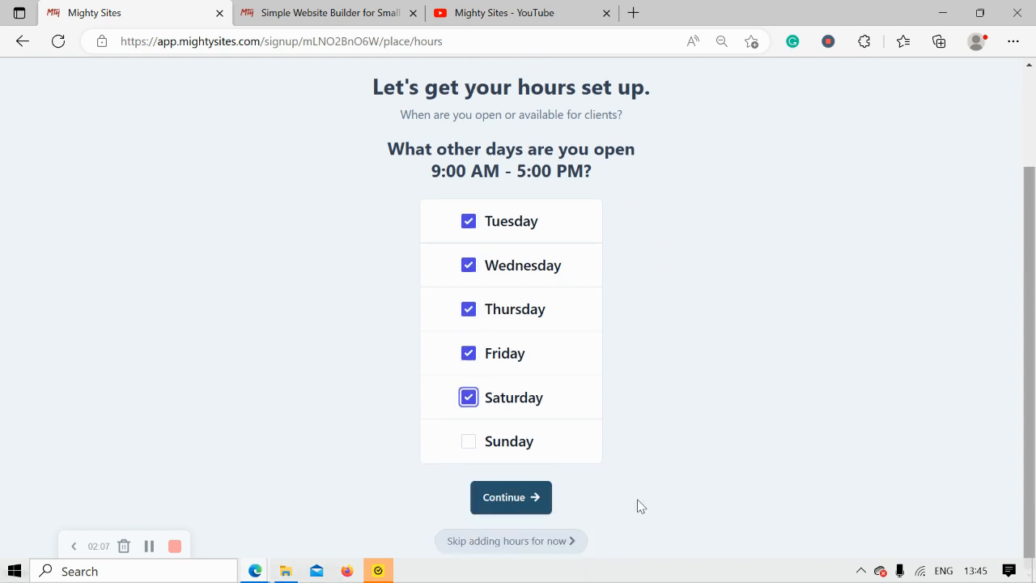
click(518, 500)
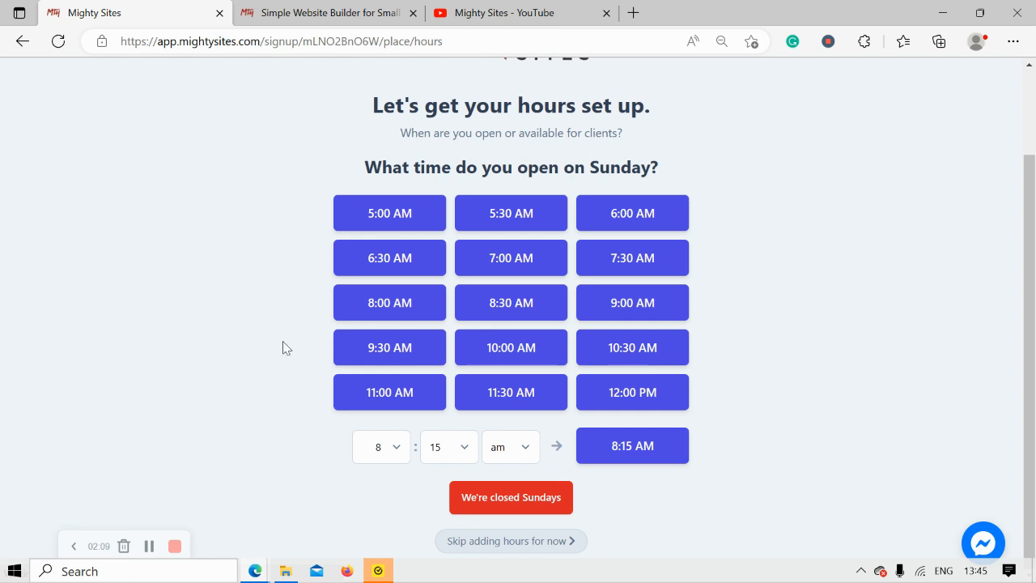
Mark Sundays as closed and approve the review to build the site.
click(458, 499)
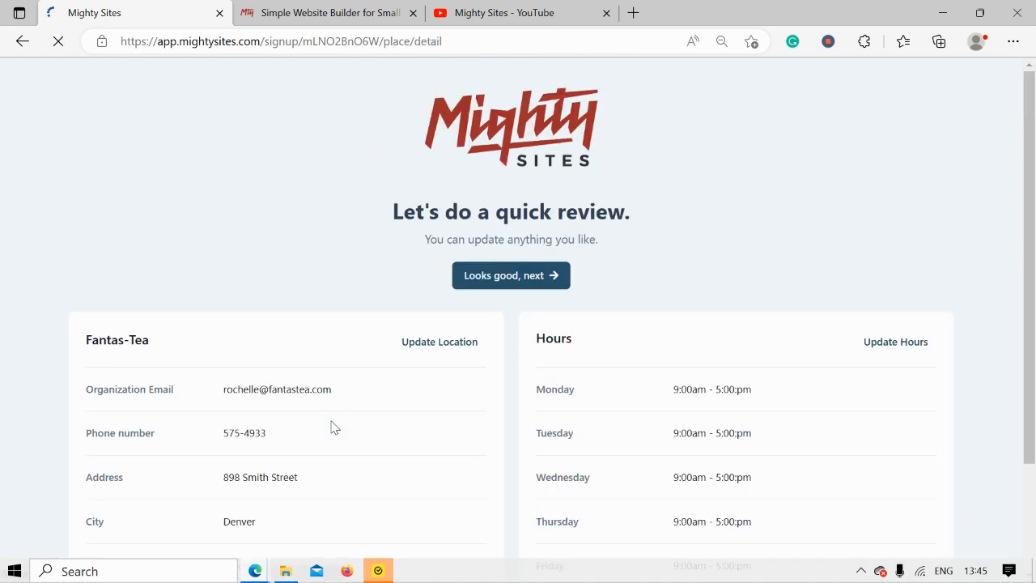
scroll(335, 427, down, 2)
scroll(334, 427, up, 1)
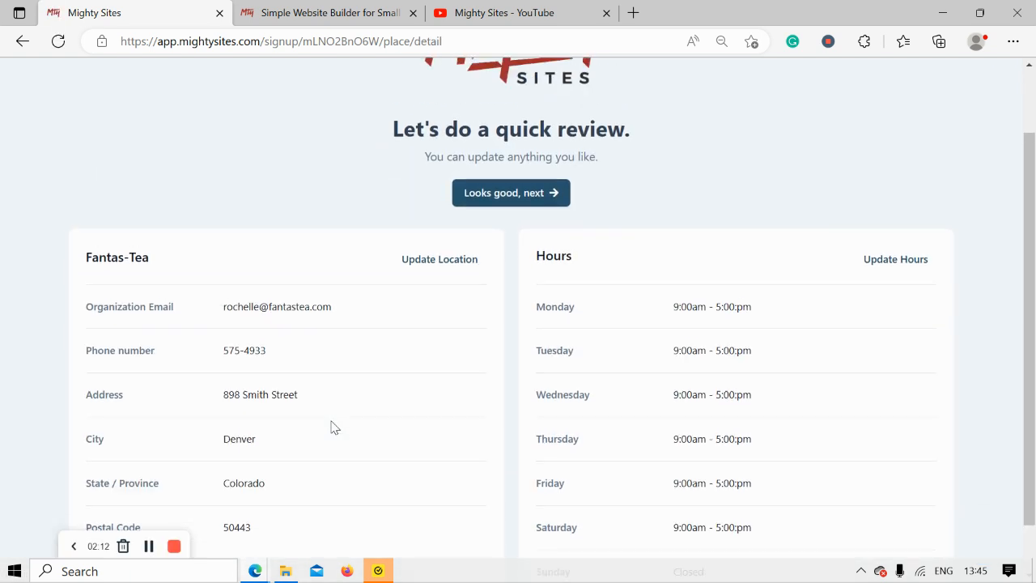
click(555, 200)
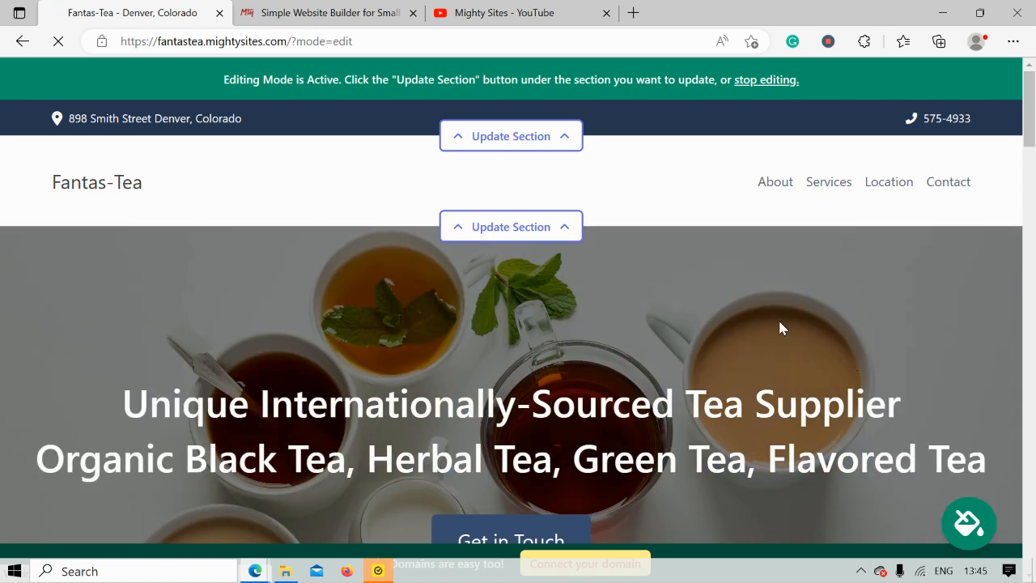
scroll(781, 328, down, 3)
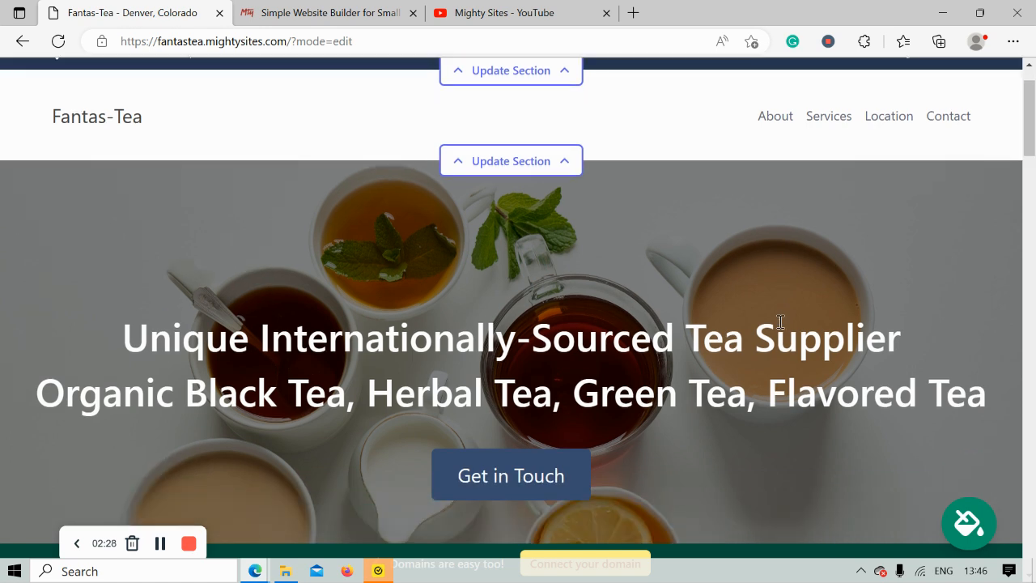
scroll(780, 327, down, 5)
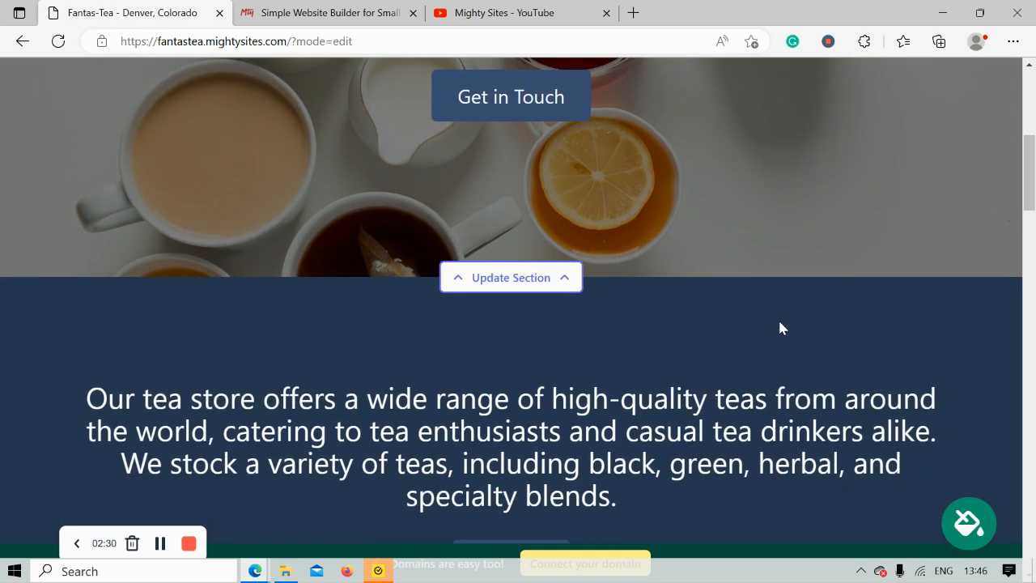
scroll(780, 322, down, 3)
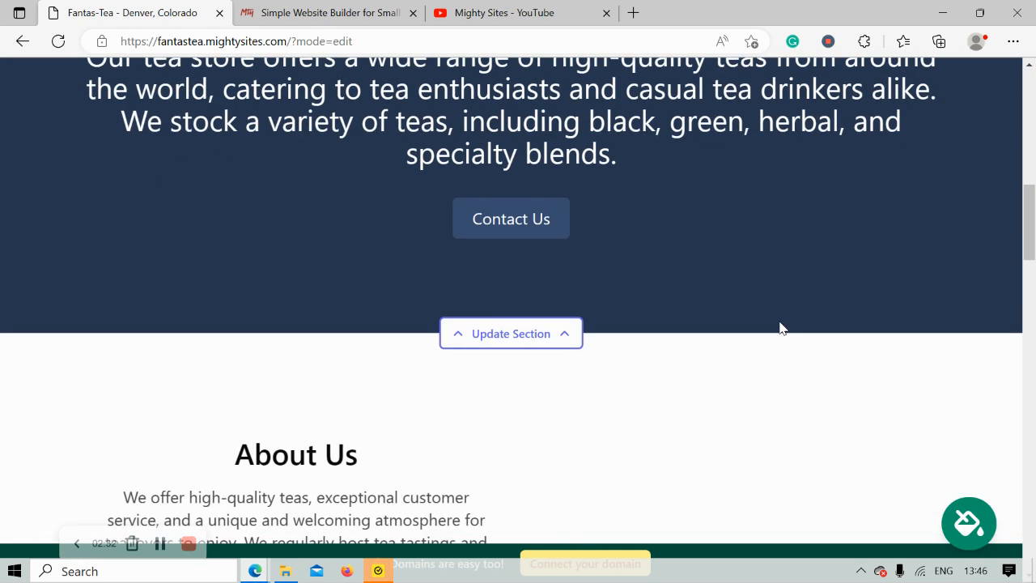
scroll(783, 328, down, 3)
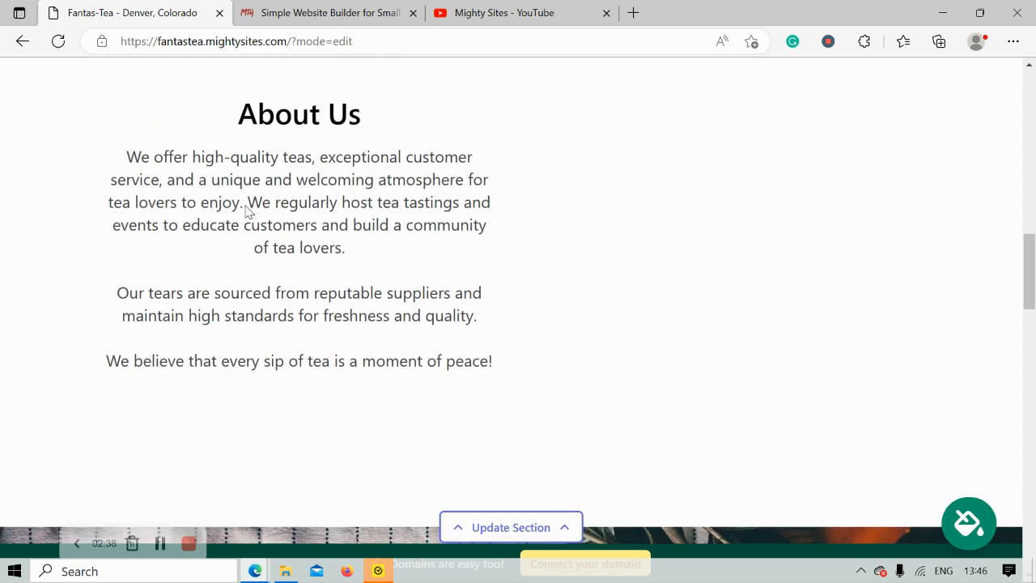
drag(225, 186, 522, 462)
click(338, 488)
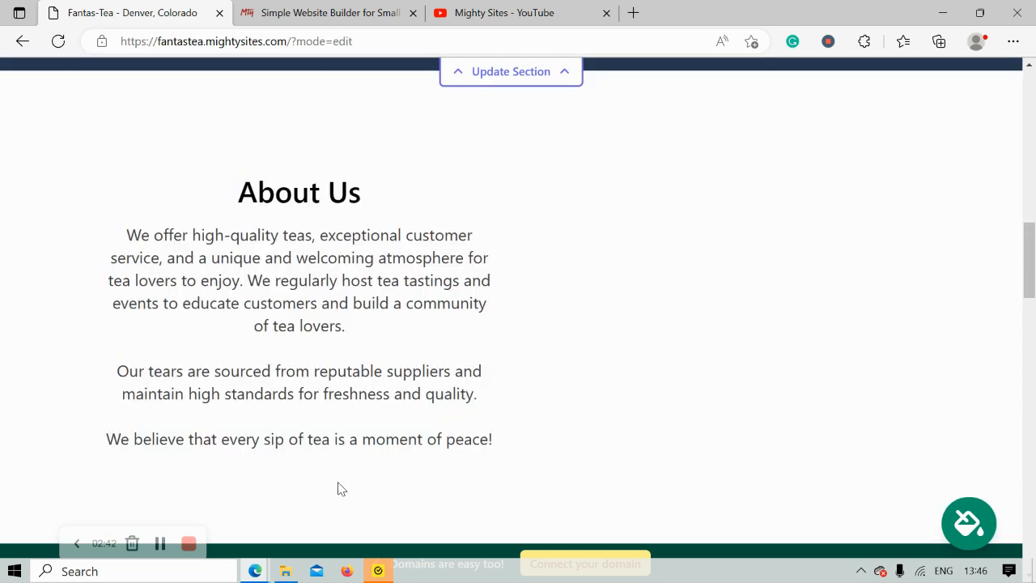
scroll(338, 488, down, 4)
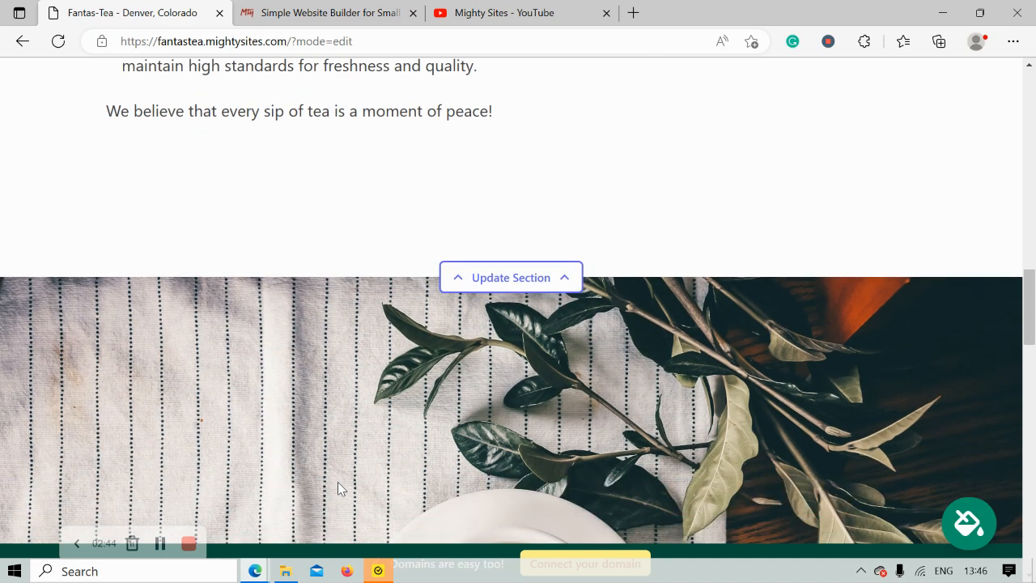
scroll(339, 488, down, 5)
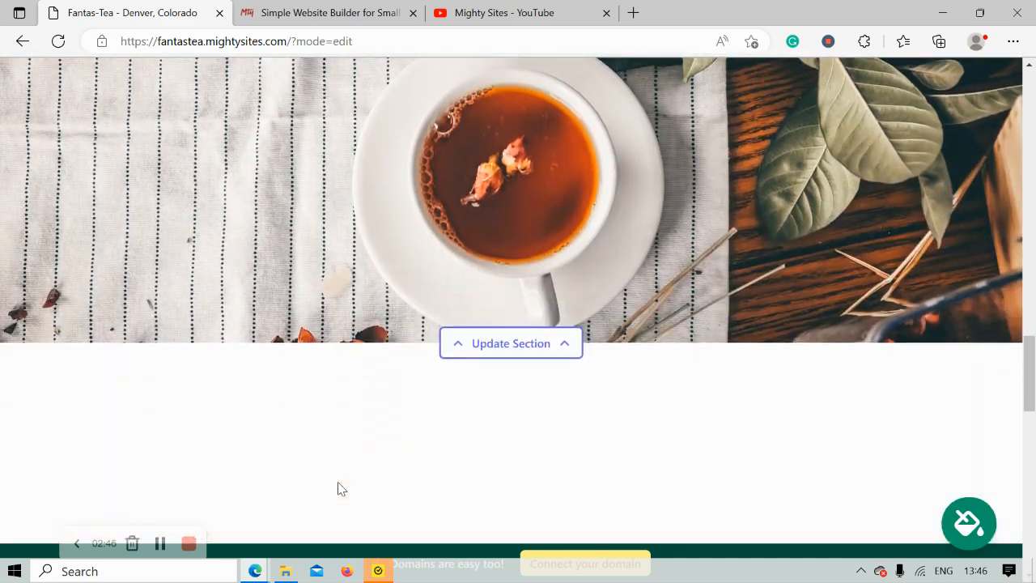
scroll(338, 488, down, 4)
scroll(339, 488, down, 1)
scroll(339, 488, up, 1)
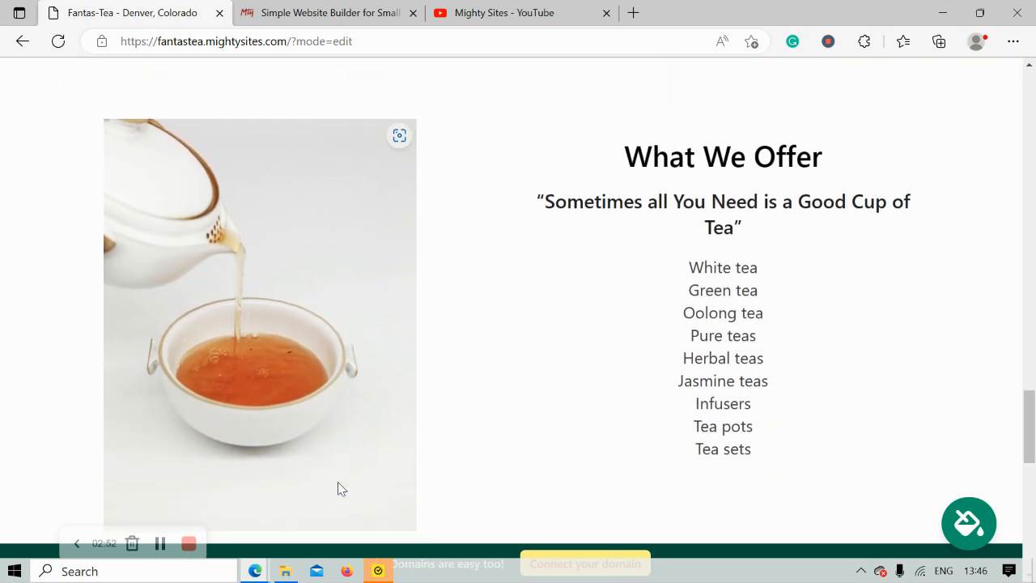
scroll(338, 488, down, 5)
scroll(338, 488, down, 2)
scroll(338, 488, up, 4)
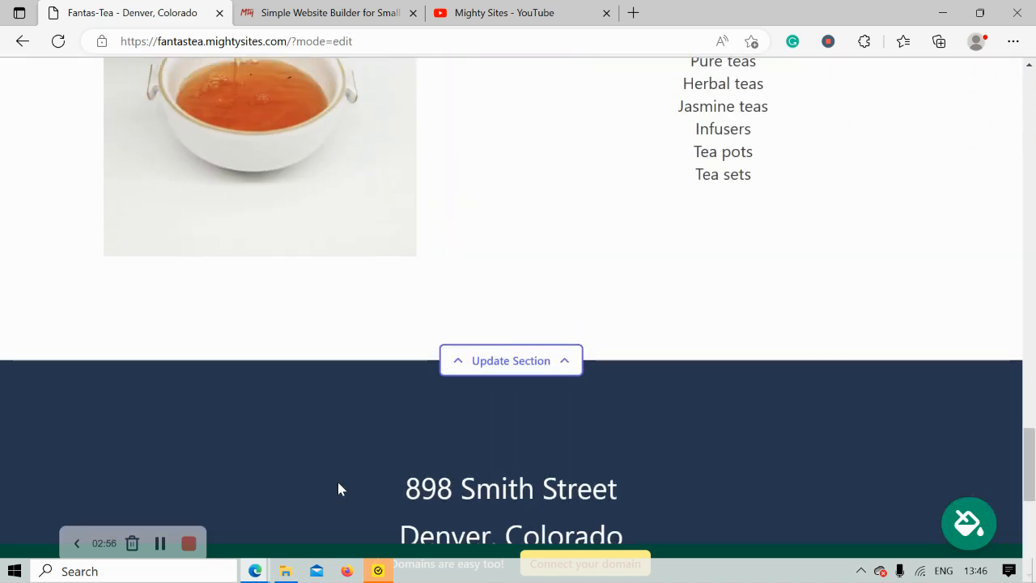
scroll(338, 488, up, 5)
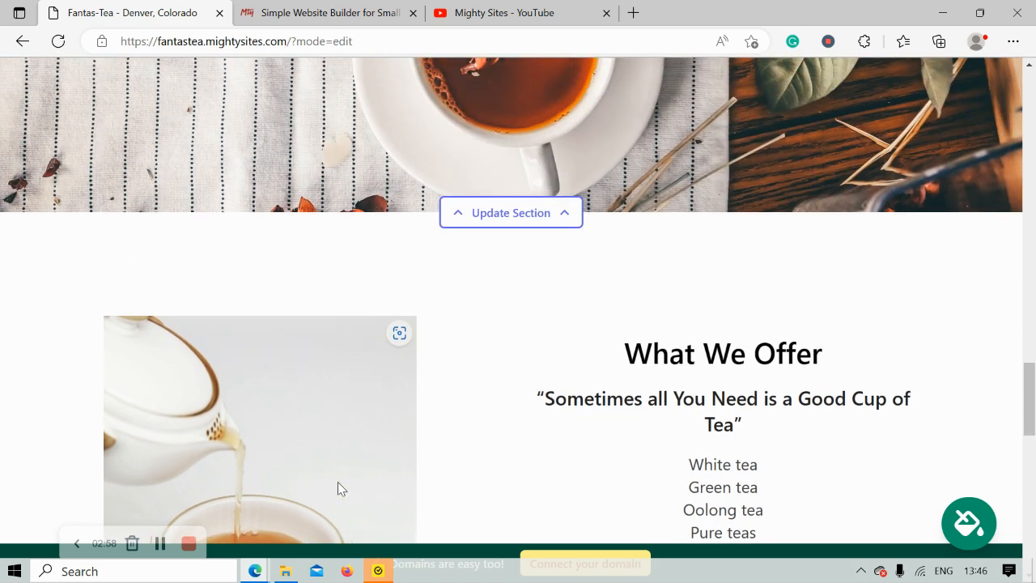
scroll(338, 488, up, 5)
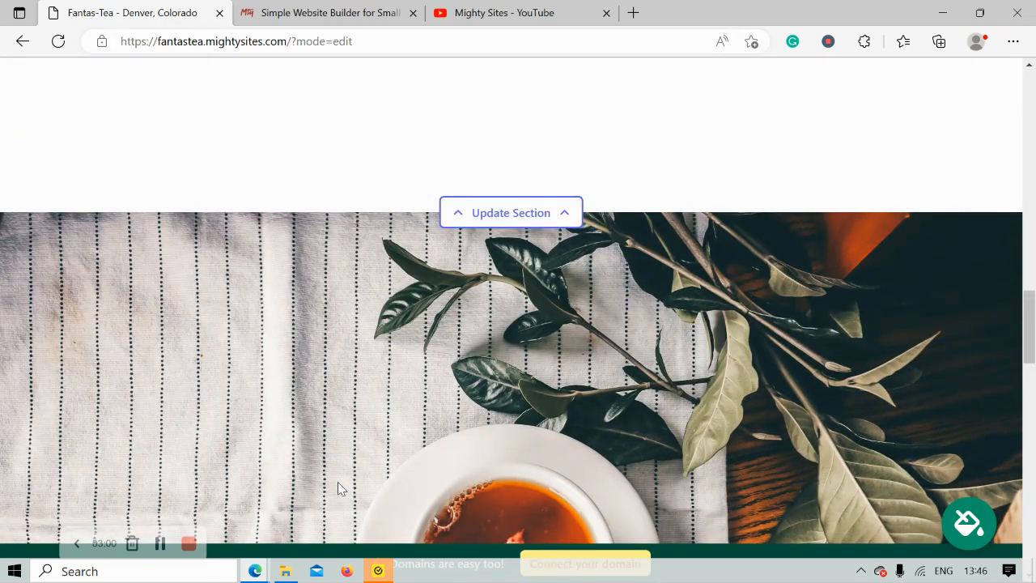
scroll(338, 481, up, 9)
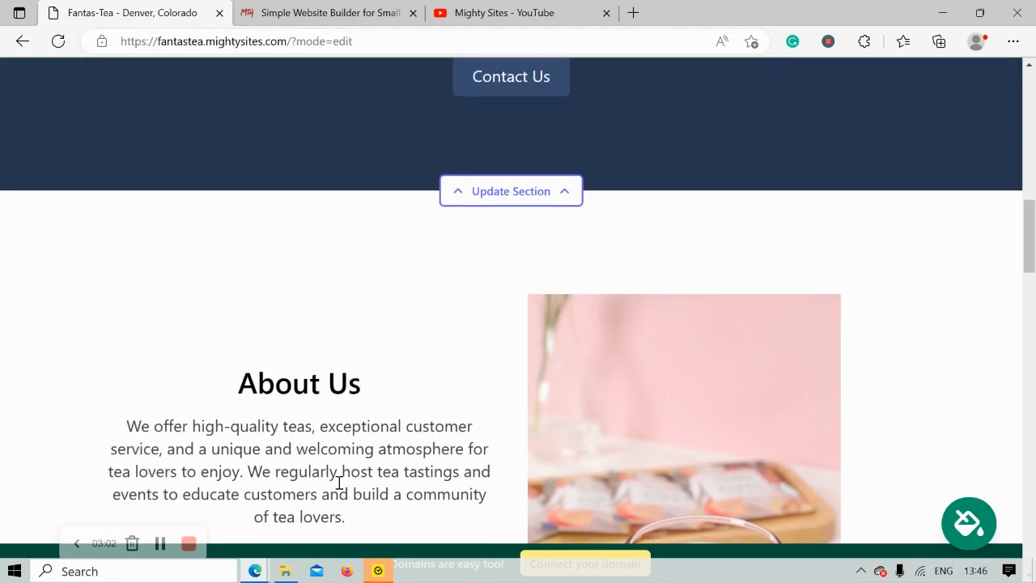
scroll(339, 485, up, 7)
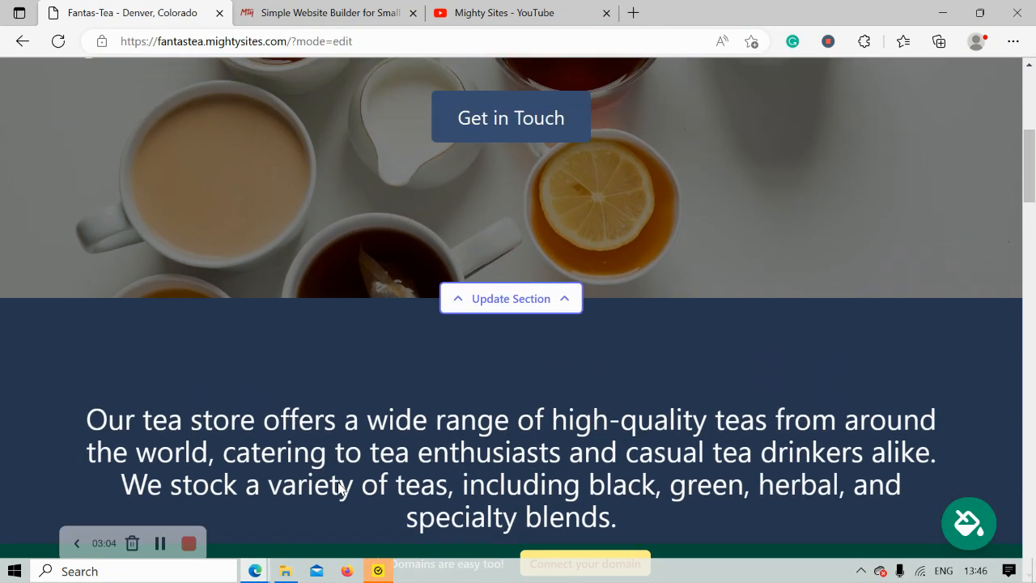
scroll(339, 488, up, 4)
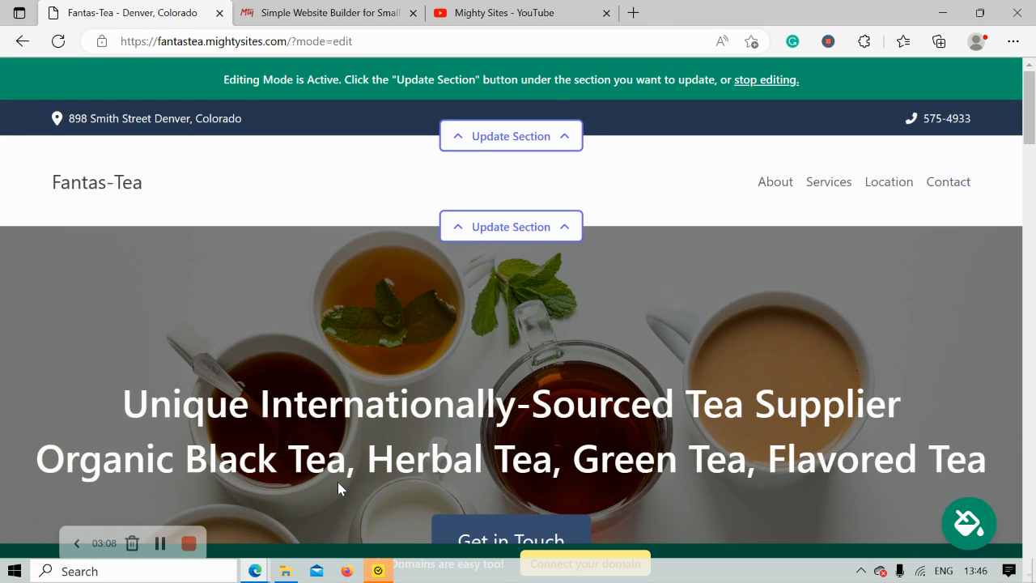
Turn on Show email in the header contact settings and test the address link in Google Maps.
click(527, 142)
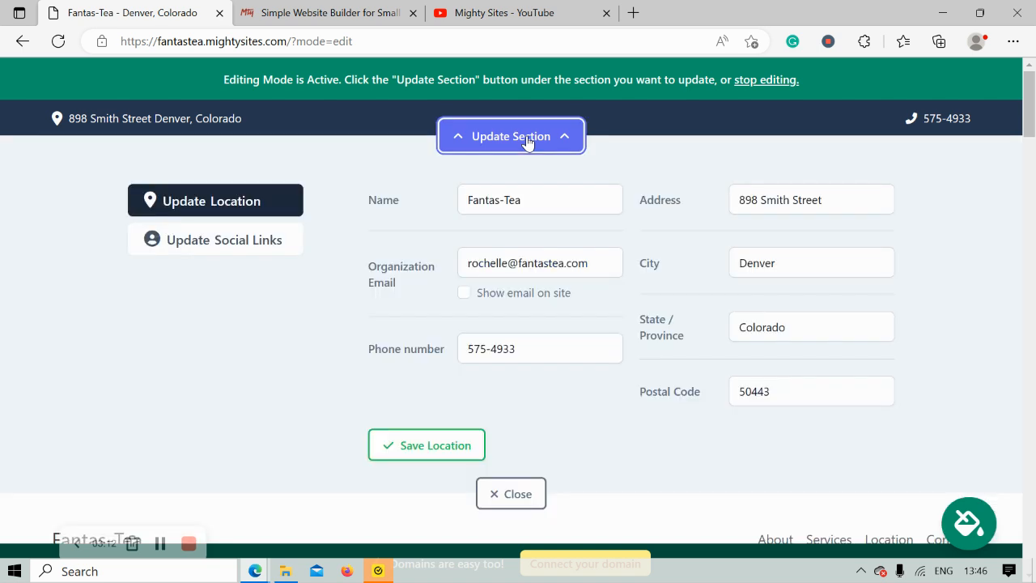
click(464, 294)
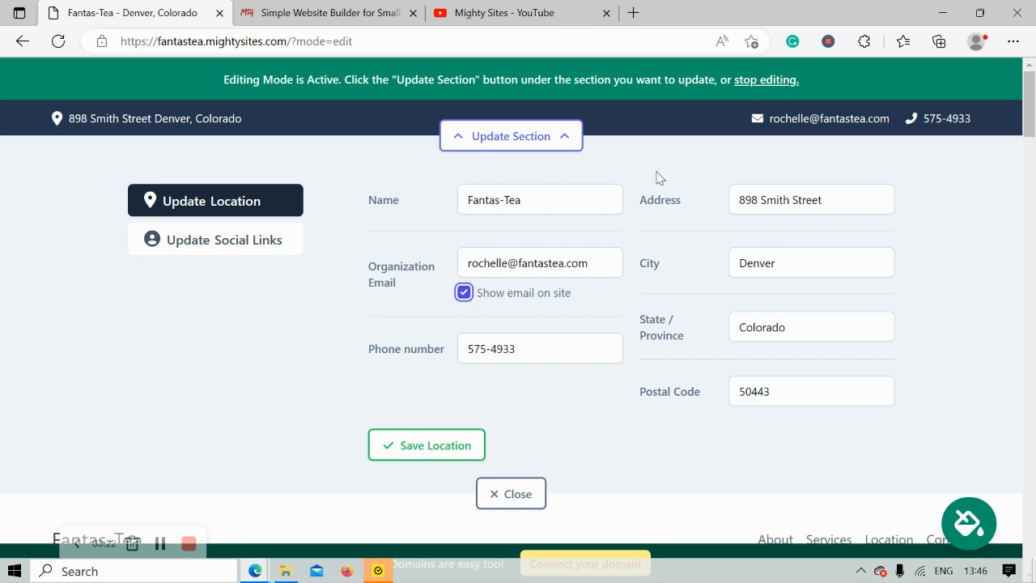
click(151, 121)
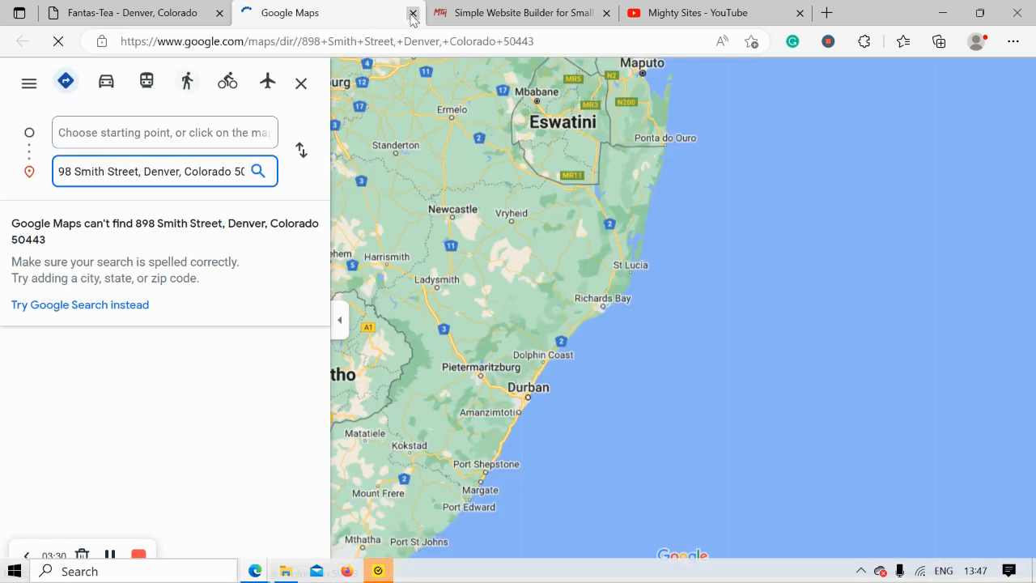
click(412, 14)
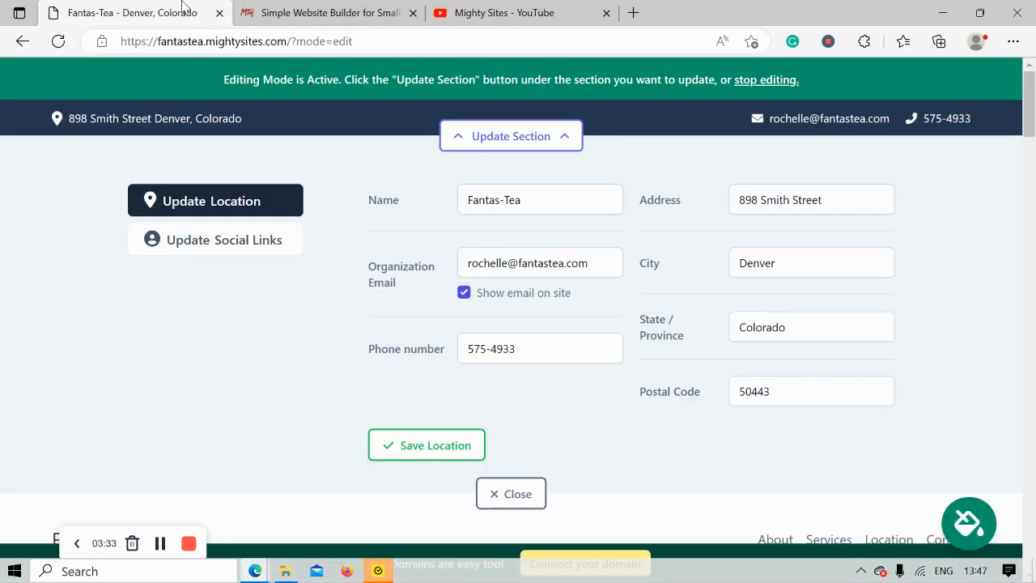
Save the location, then add Instagram 'mightysite' and Twitter 'mightysitesusa' social links.
click(424, 452)
click(232, 247)
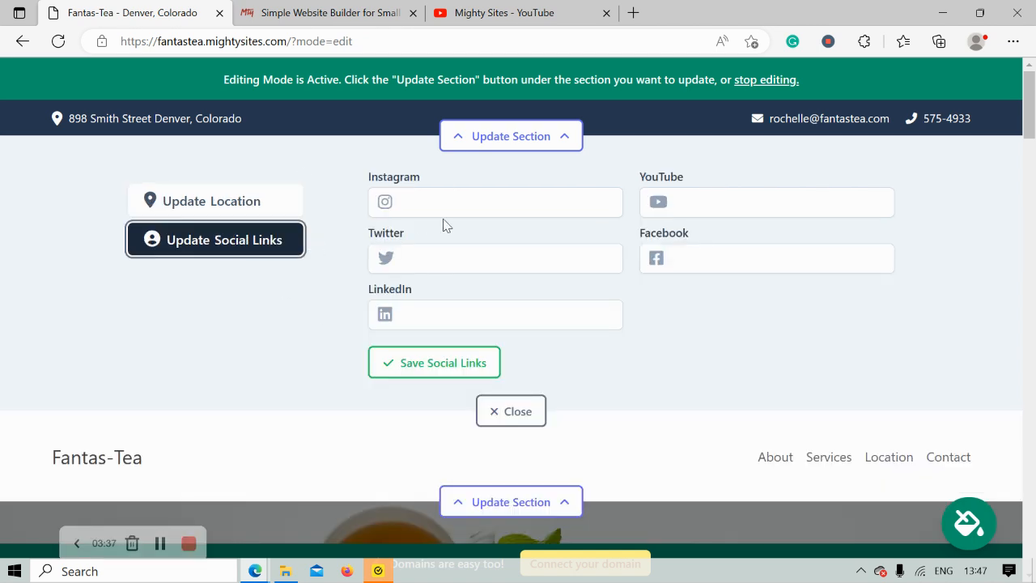
click(463, 214)
text(mightysites)
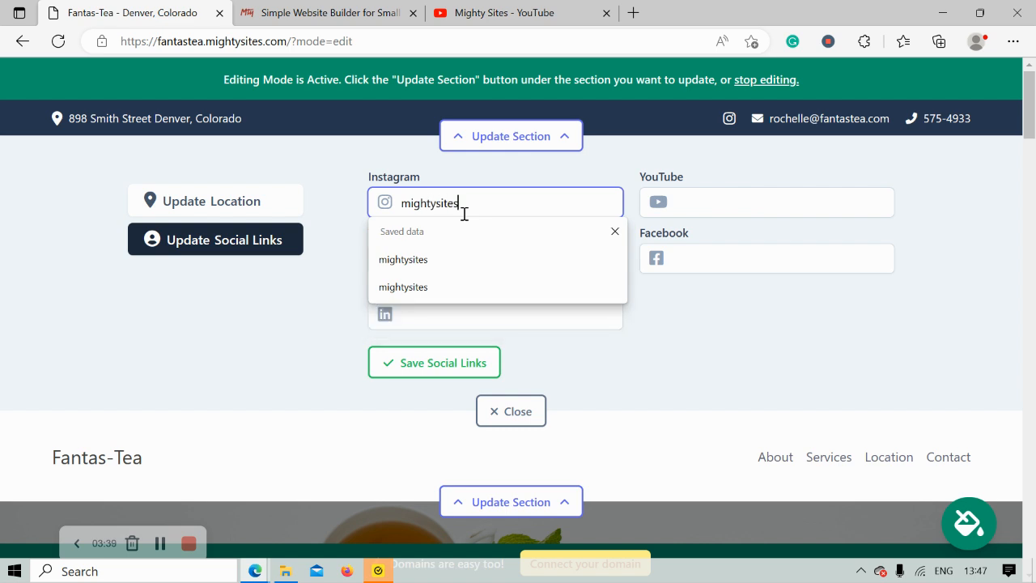
click(312, 307)
click(430, 265)
text(m)
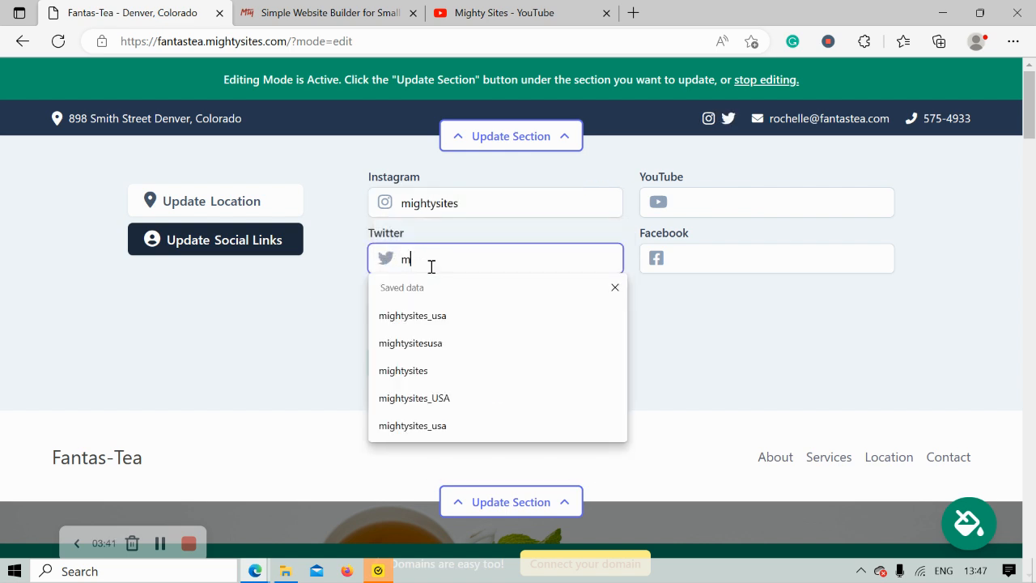
text(ightysitesusa)
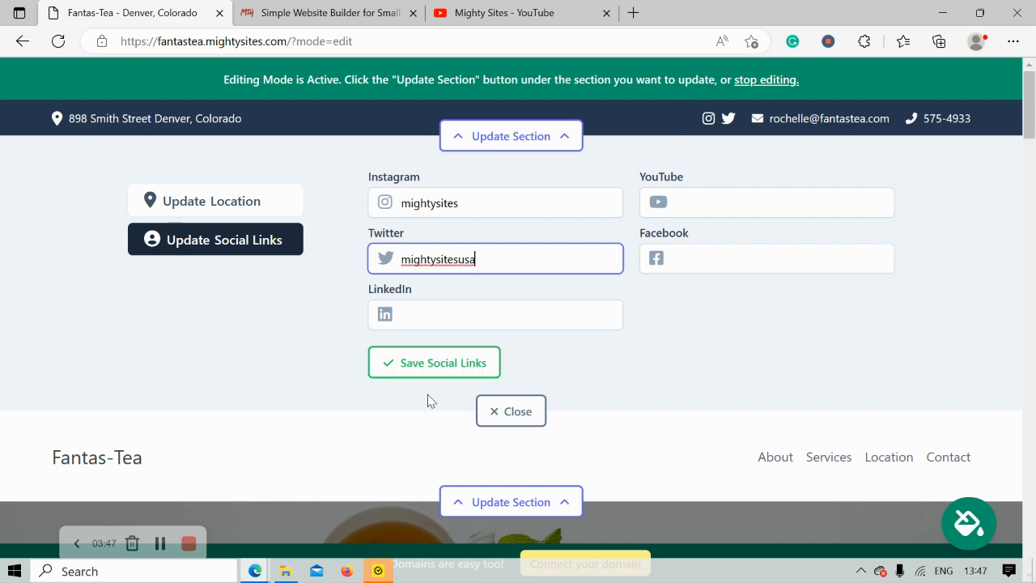
click(468, 374)
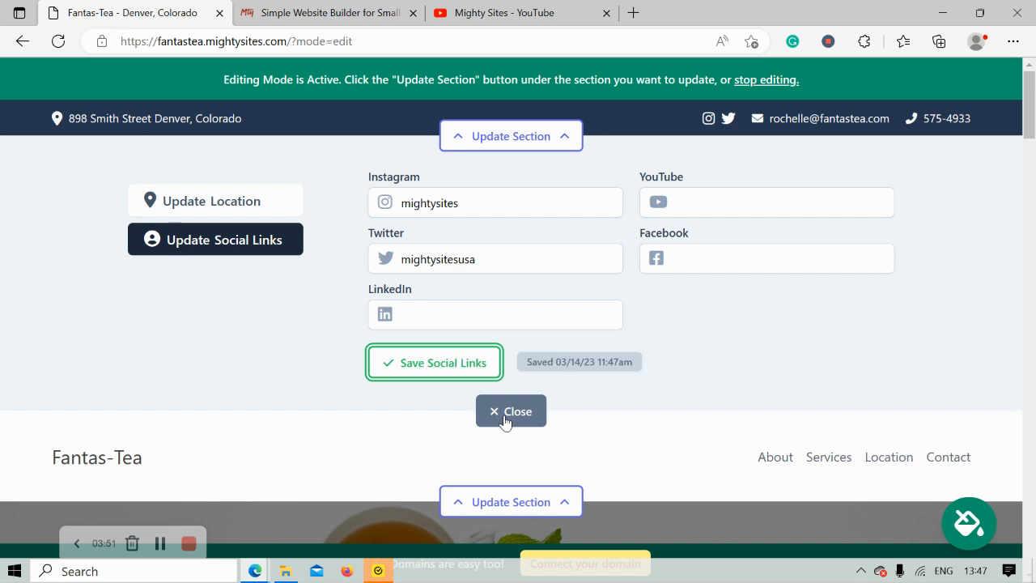
click(505, 414)
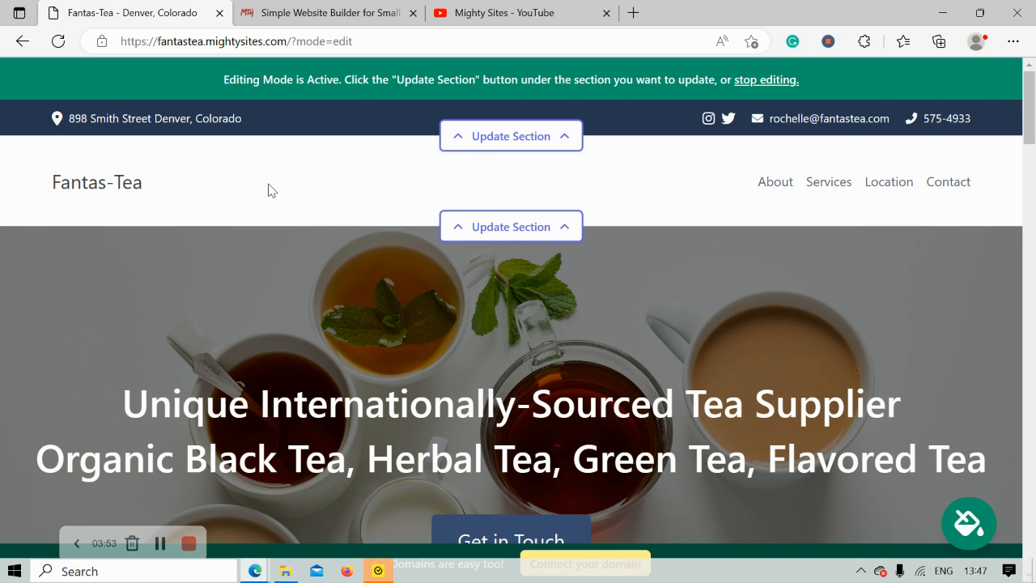
Upload the Mighty Sites logo file as the header logo and save it.
click(474, 226)
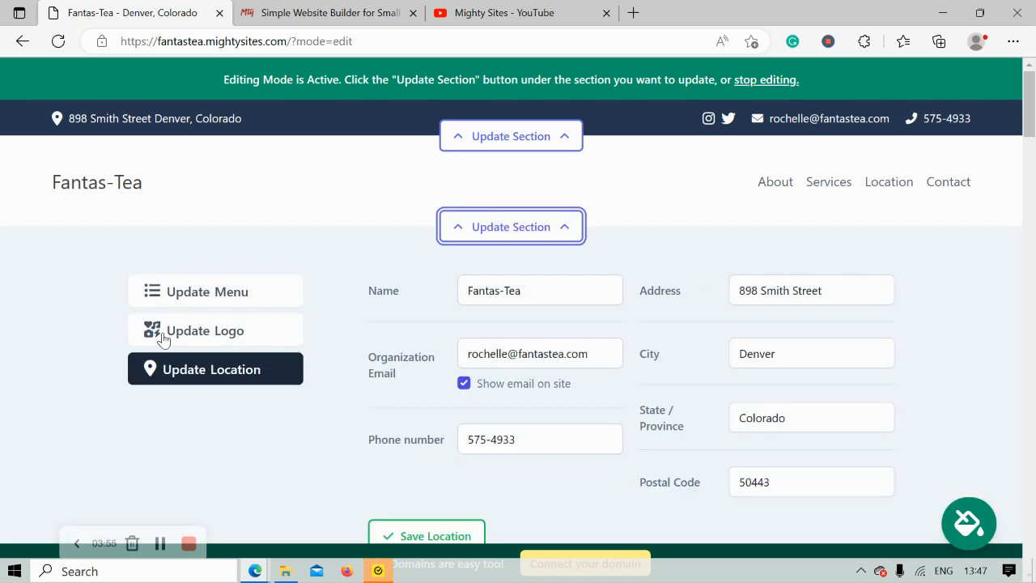
click(173, 340)
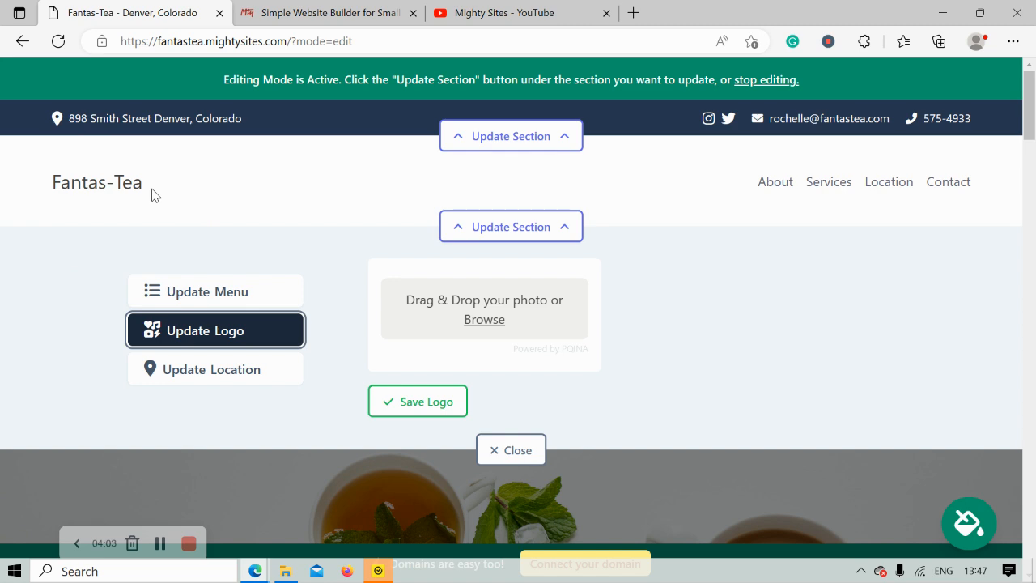
click(488, 336)
key(Escape)
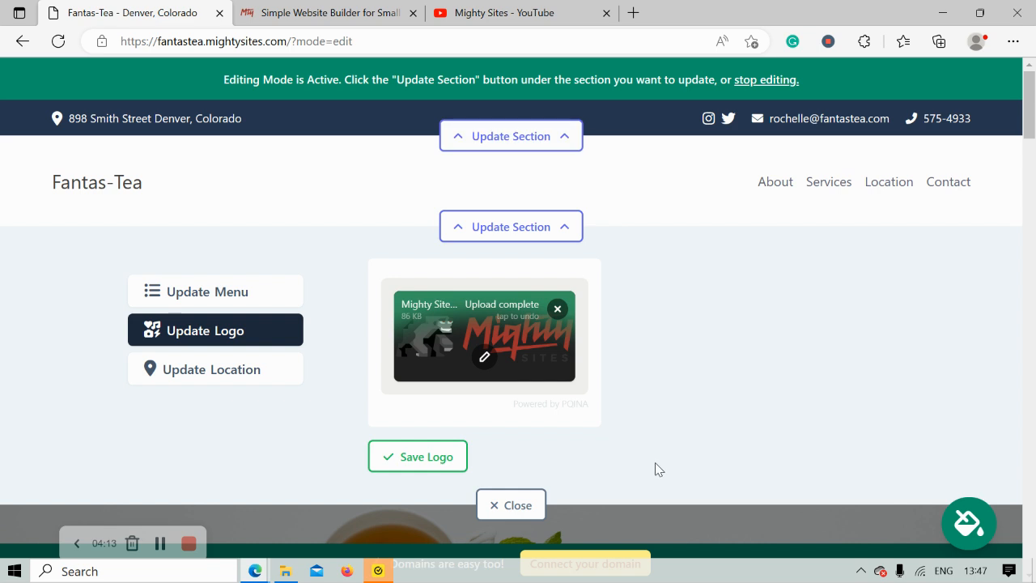
click(433, 457)
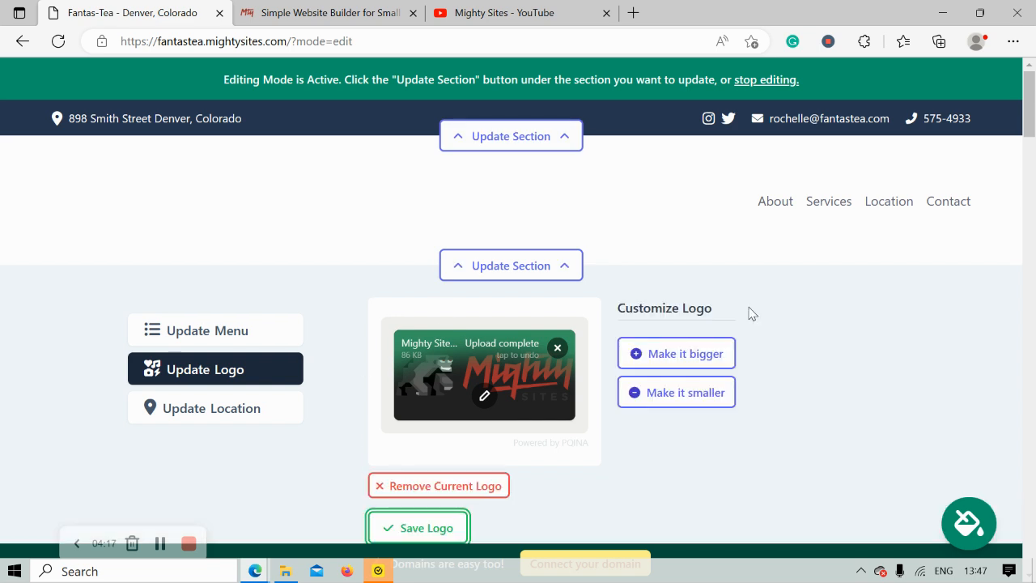
scroll(751, 314, down, 1)
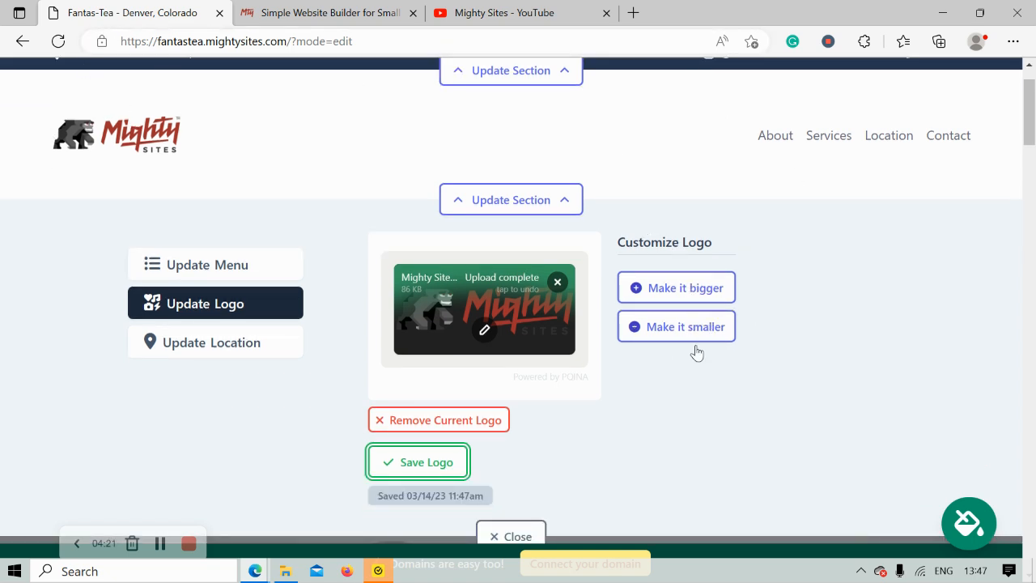
scroll(145, 108, down, 2)
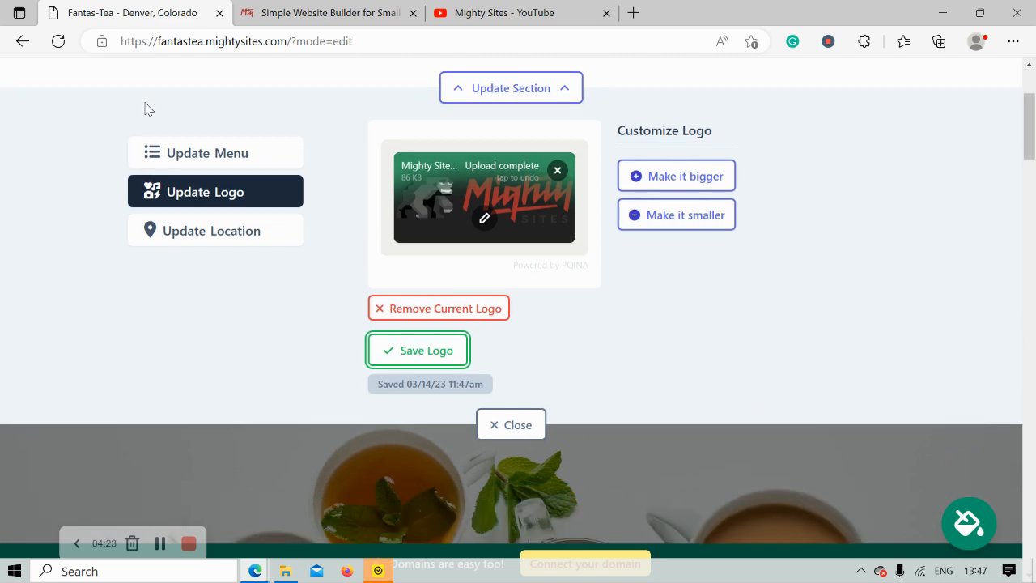
click(411, 331)
Close the logo editor and review the hero banner and the black, green and herbal tea description.
click(516, 404)
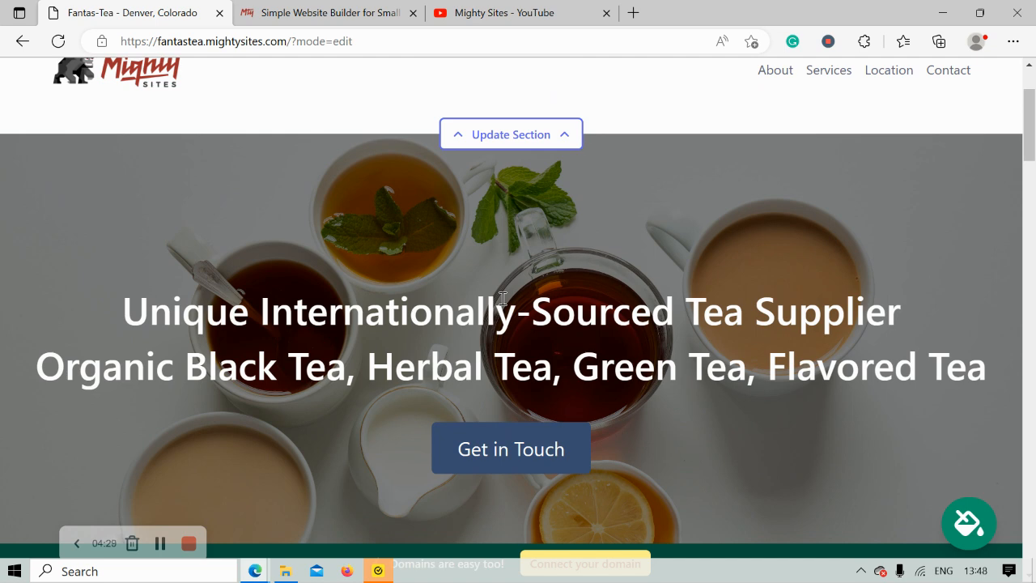
scroll(502, 299, down, 4)
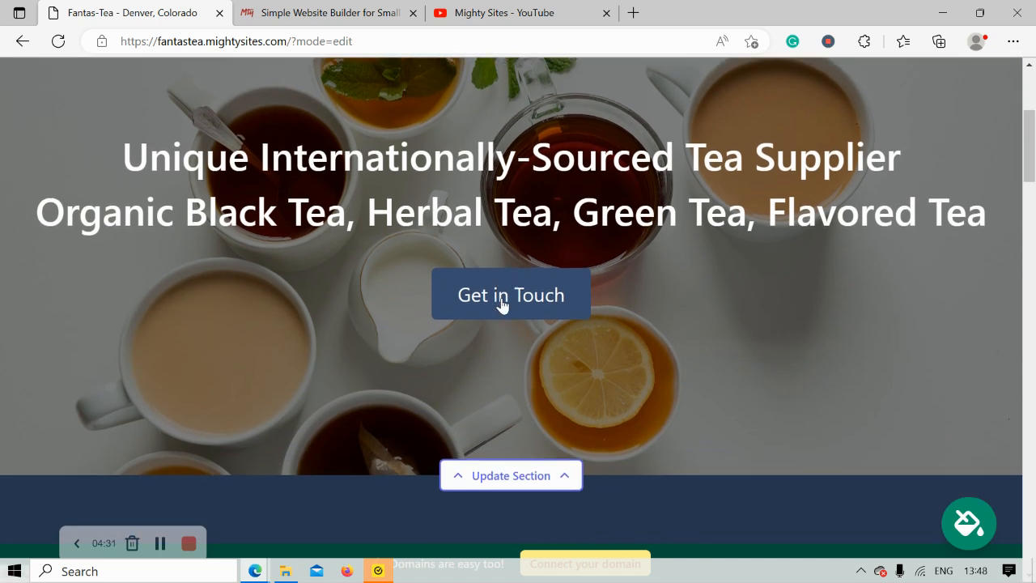
scroll(502, 304, down, 2)
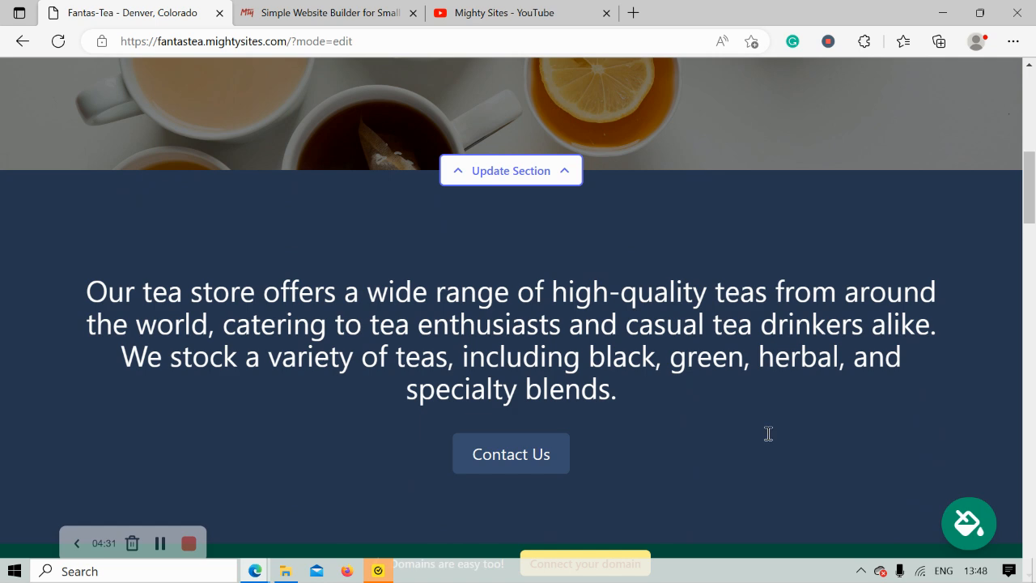
scroll(765, 429, down, 4)
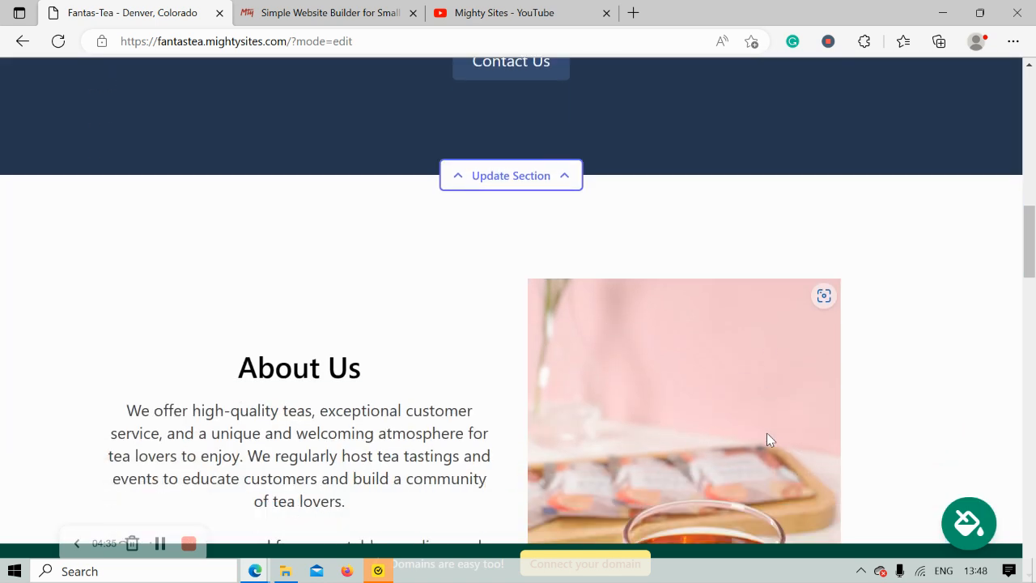
scroll(767, 432, up, 3)
scroll(767, 434, up, 2)
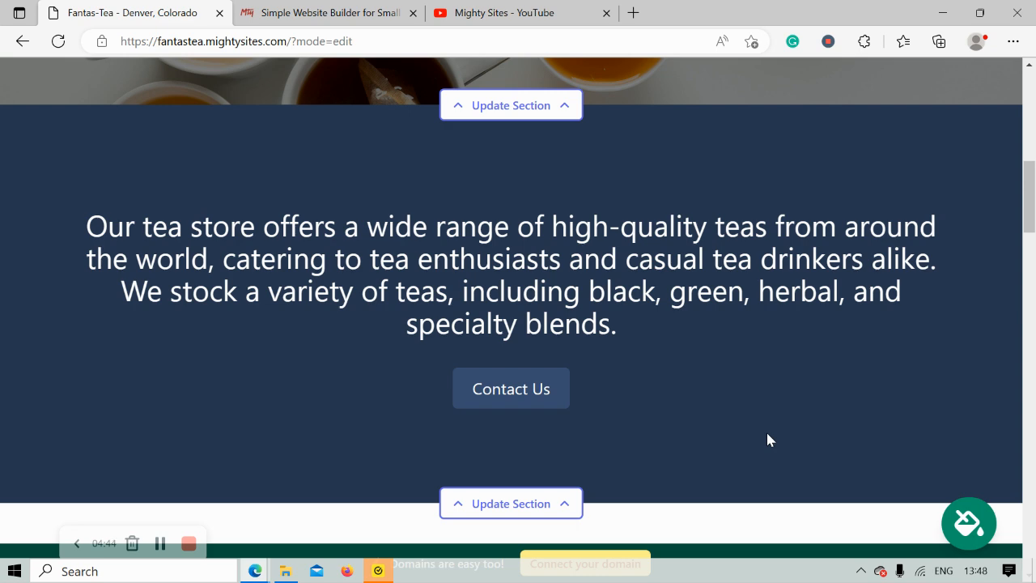
scroll(768, 439, up, 3)
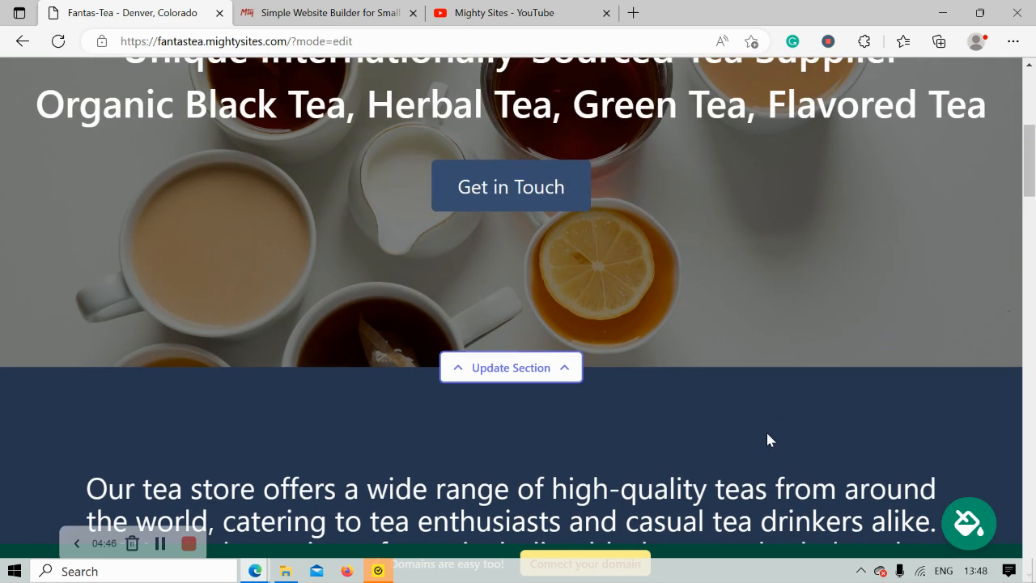
scroll(768, 440, down, 2)
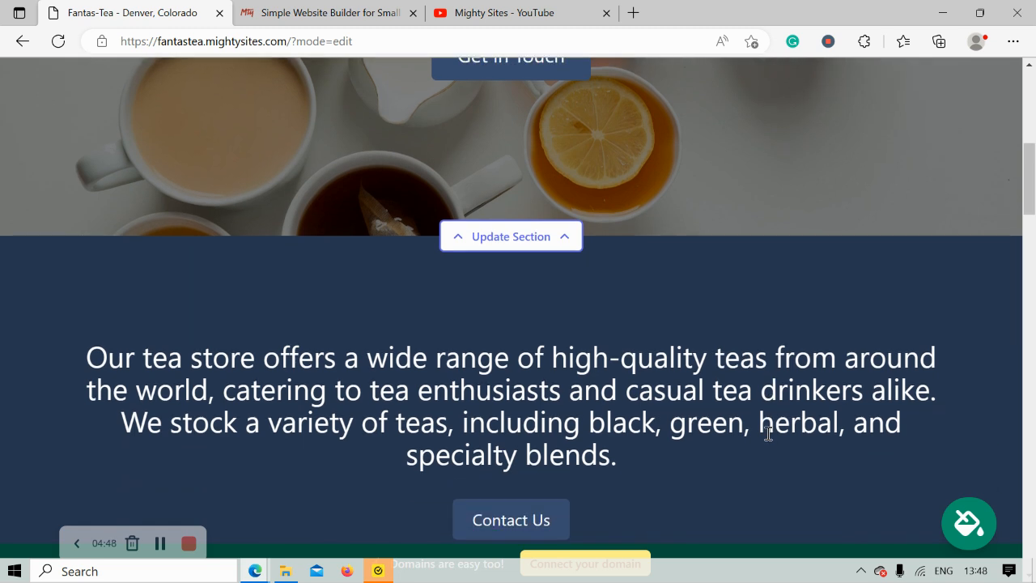
Preview the red-pink and teal palettes, then save the light-green theme.
click(970, 524)
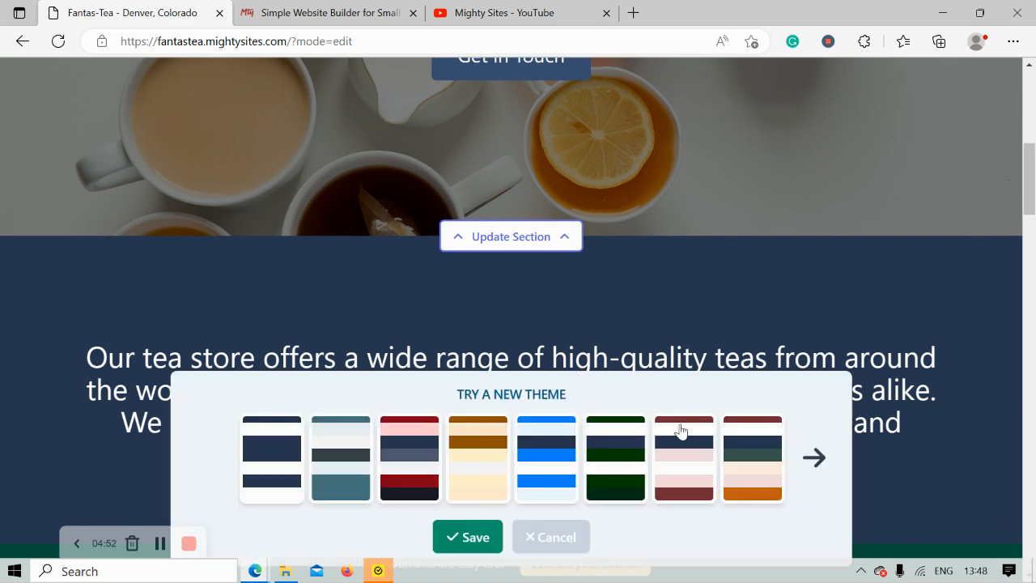
click(814, 457)
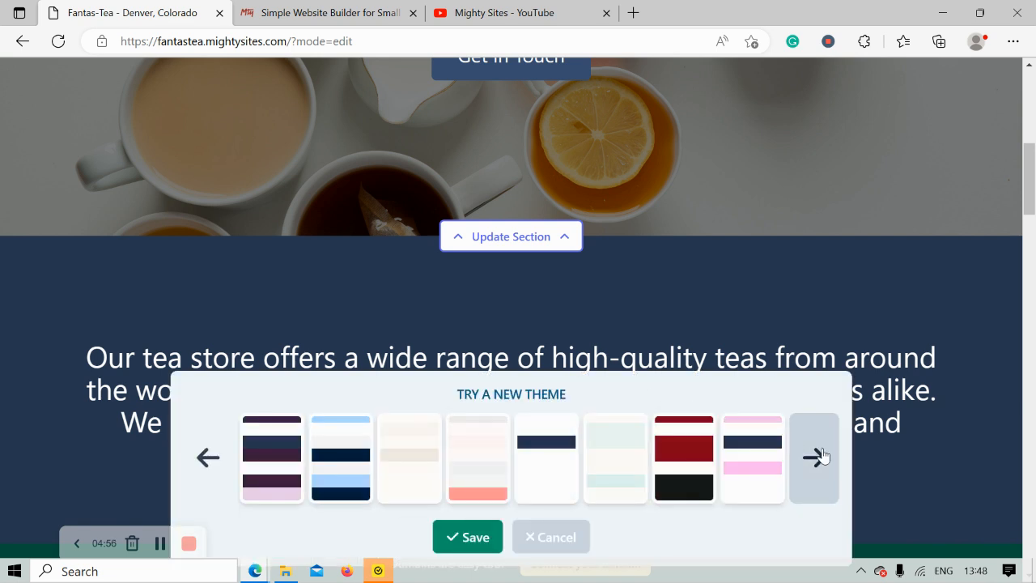
click(821, 455)
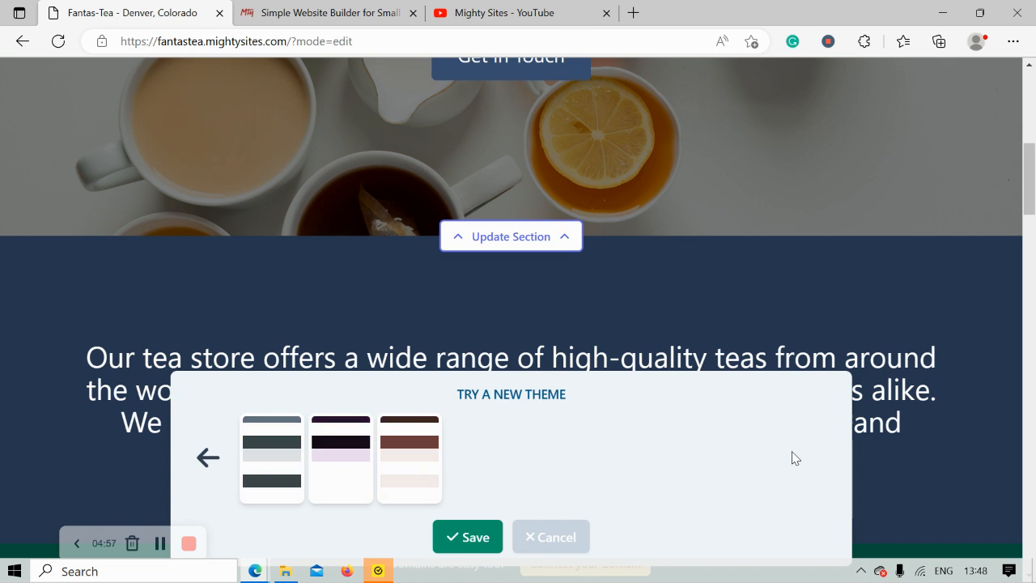
click(209, 458)
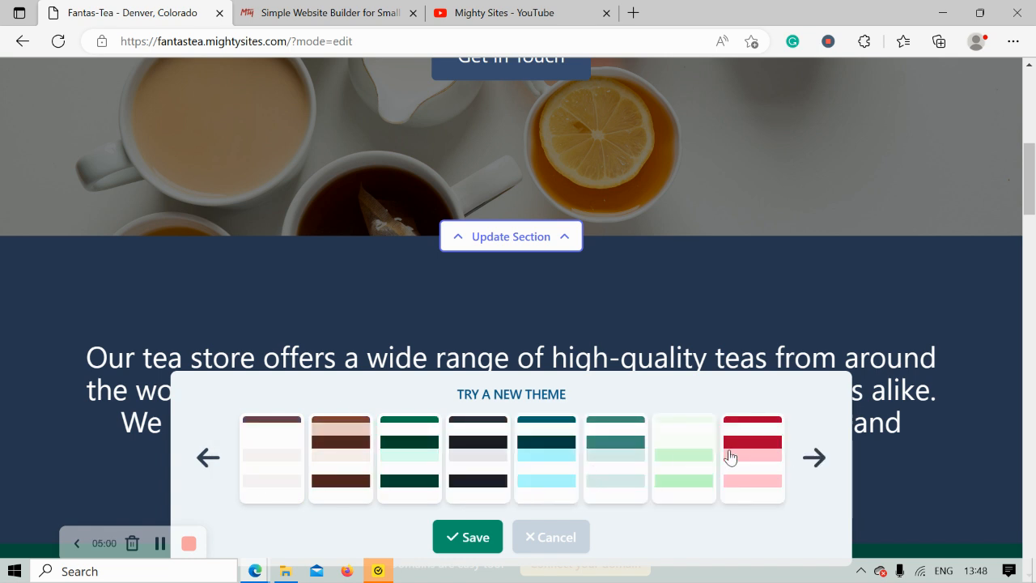
click(729, 457)
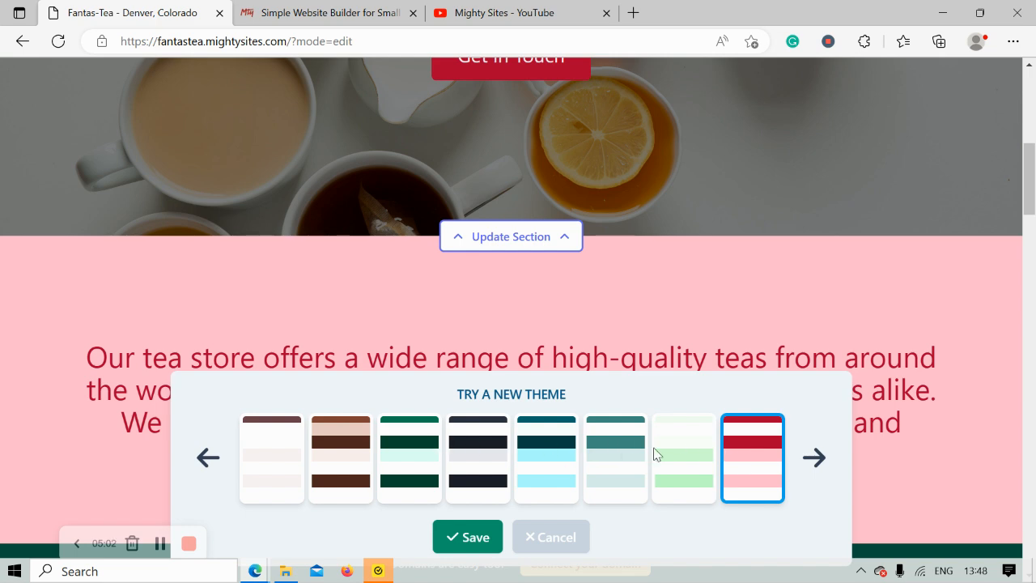
click(679, 456)
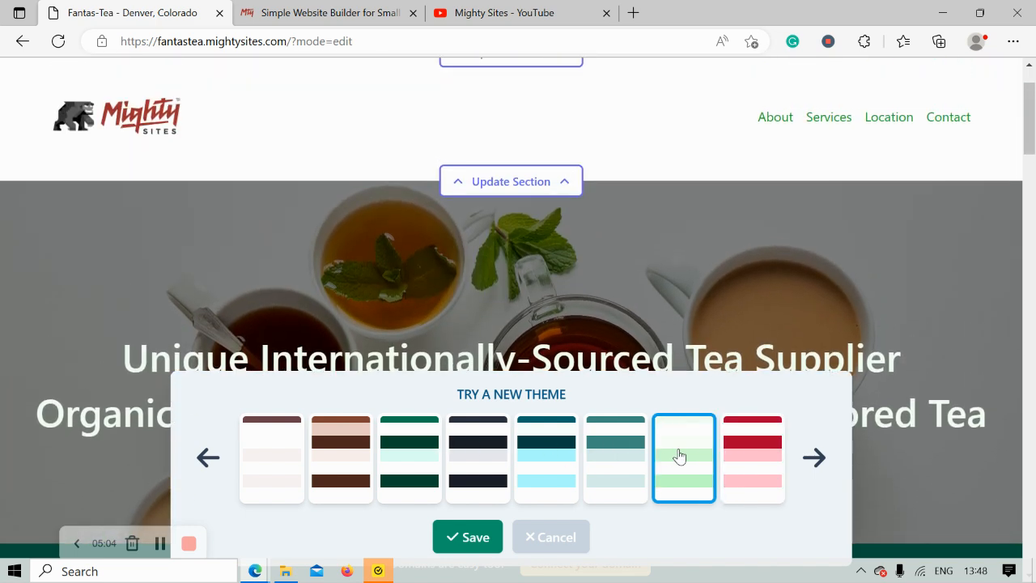
scroll(679, 455, down, 3)
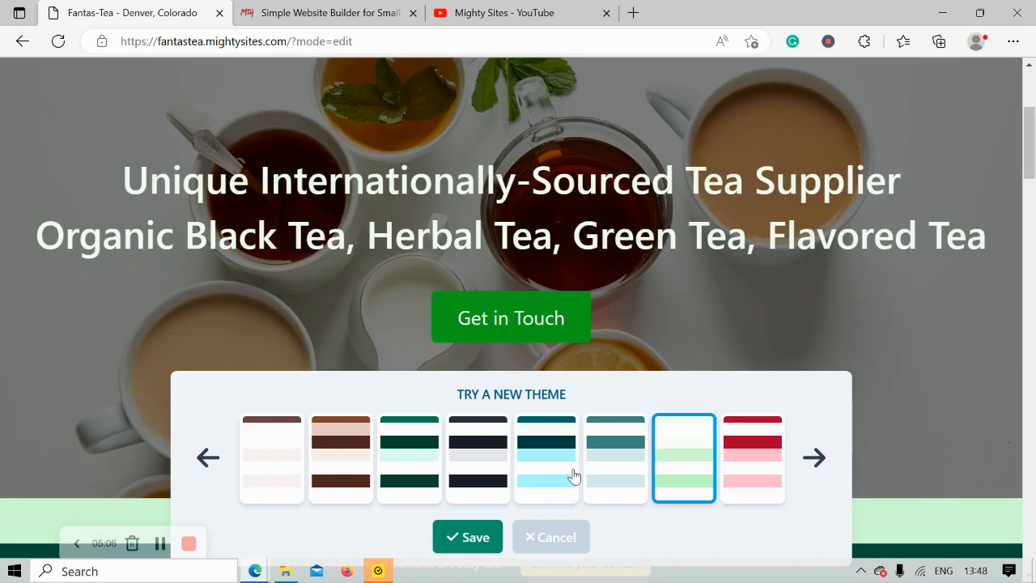
click(587, 476)
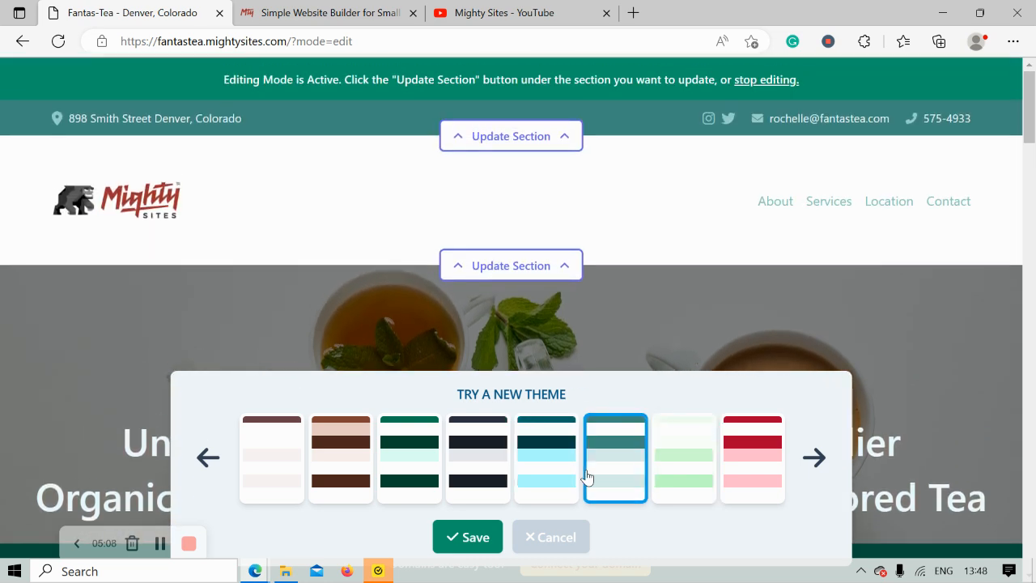
scroll(586, 476, down, 2)
click(687, 480)
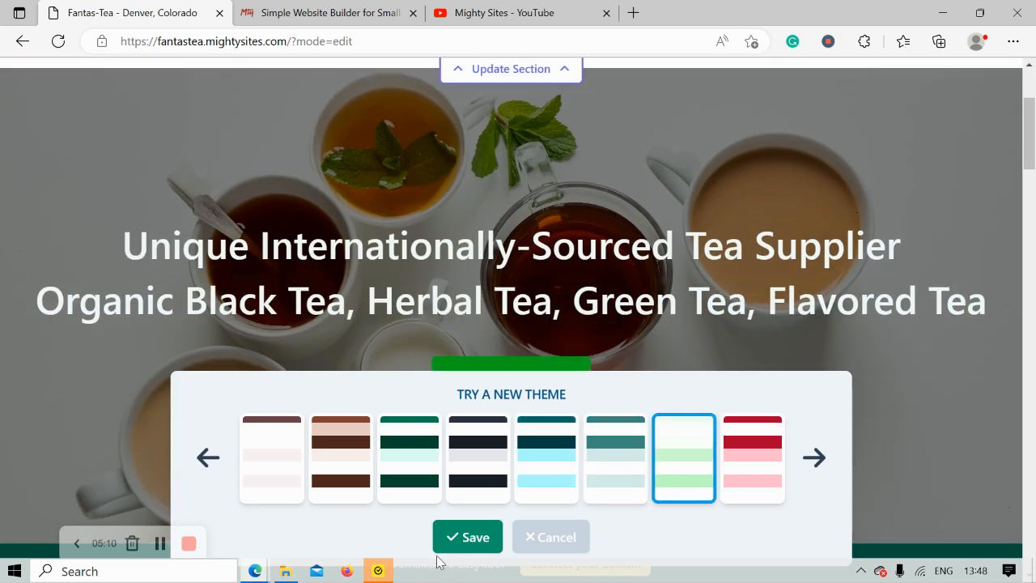
click(470, 541)
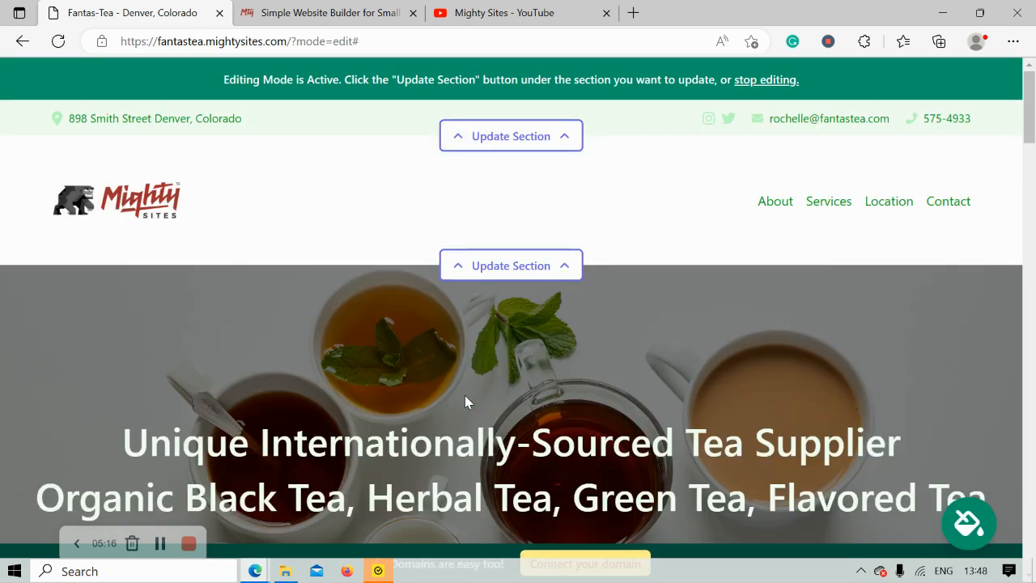
Pick the overhead cups stock photo as the hero background, then reset that selection.
scroll(465, 397, down, 4)
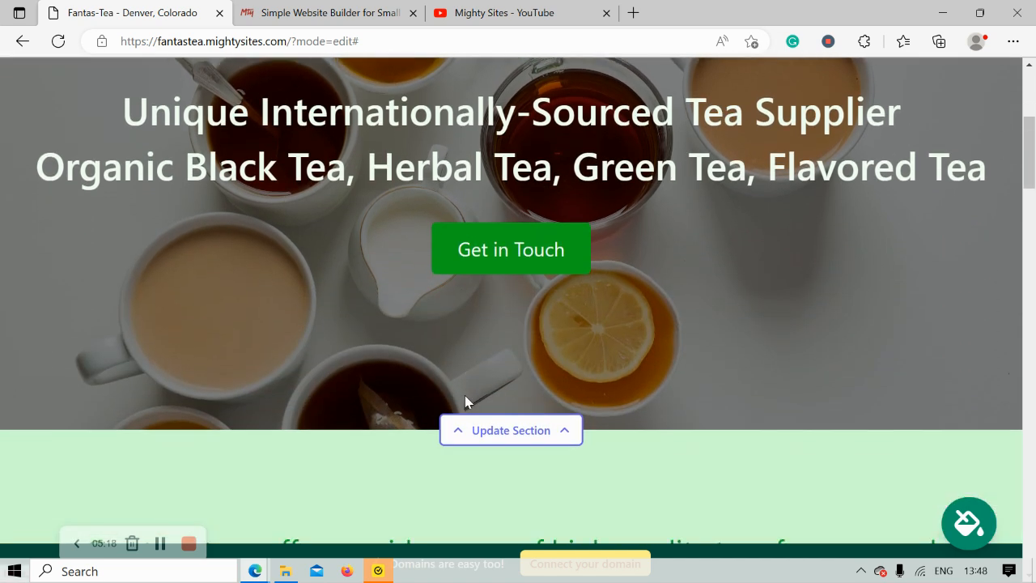
scroll(466, 392, down, 2)
click(529, 307)
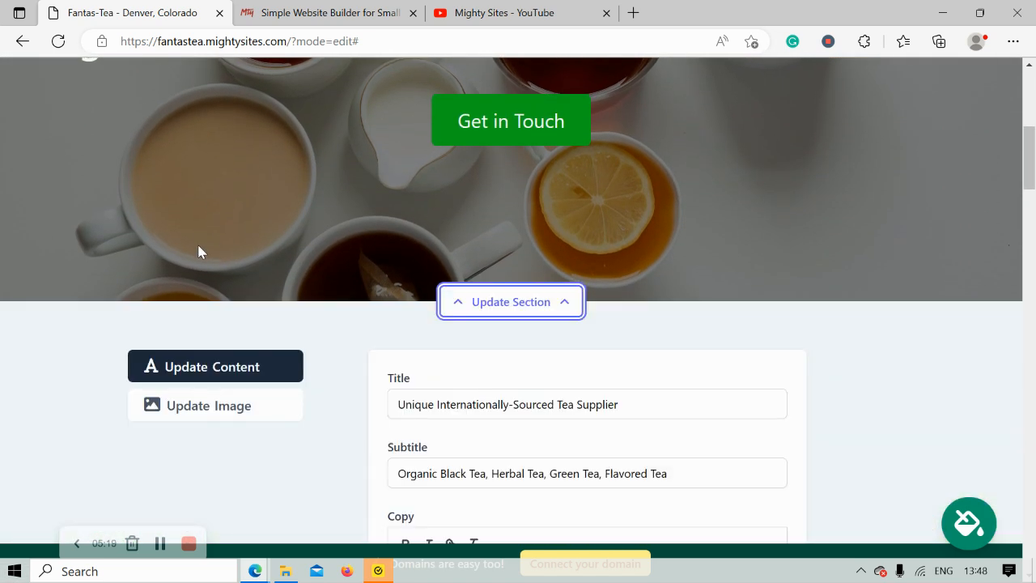
click(250, 413)
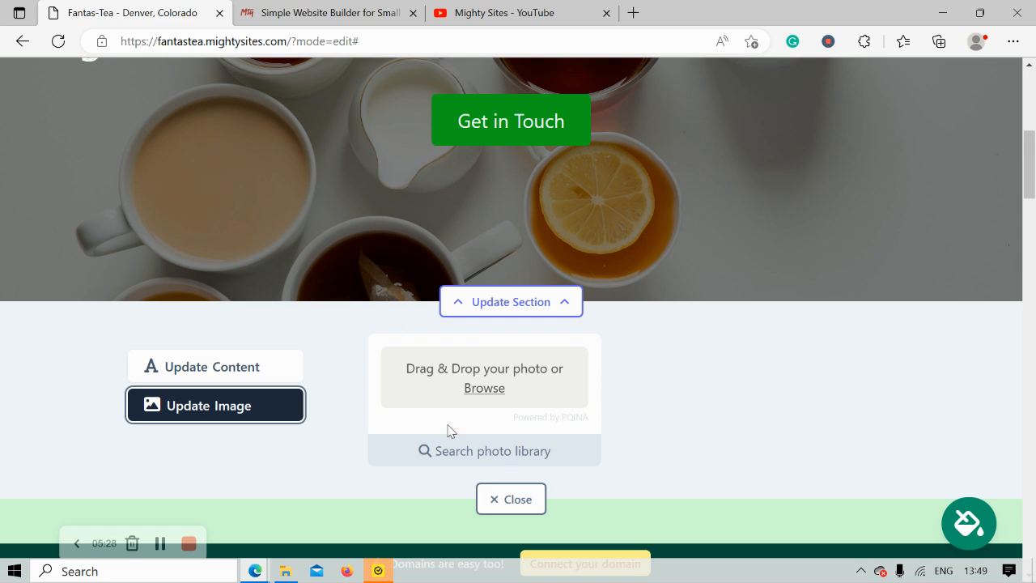
click(491, 455)
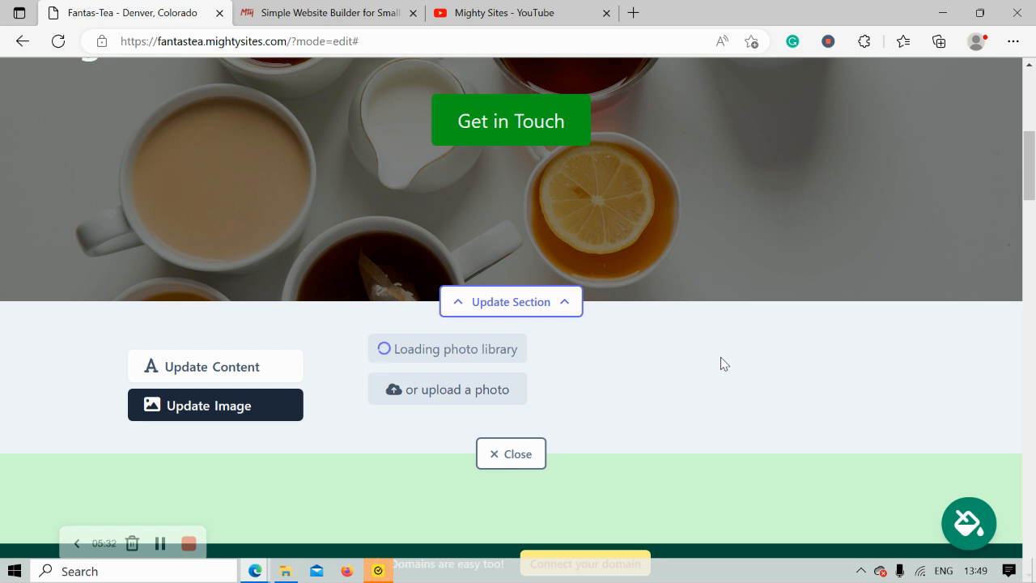
scroll(961, 419, down, 2)
scroll(962, 420, down, 1)
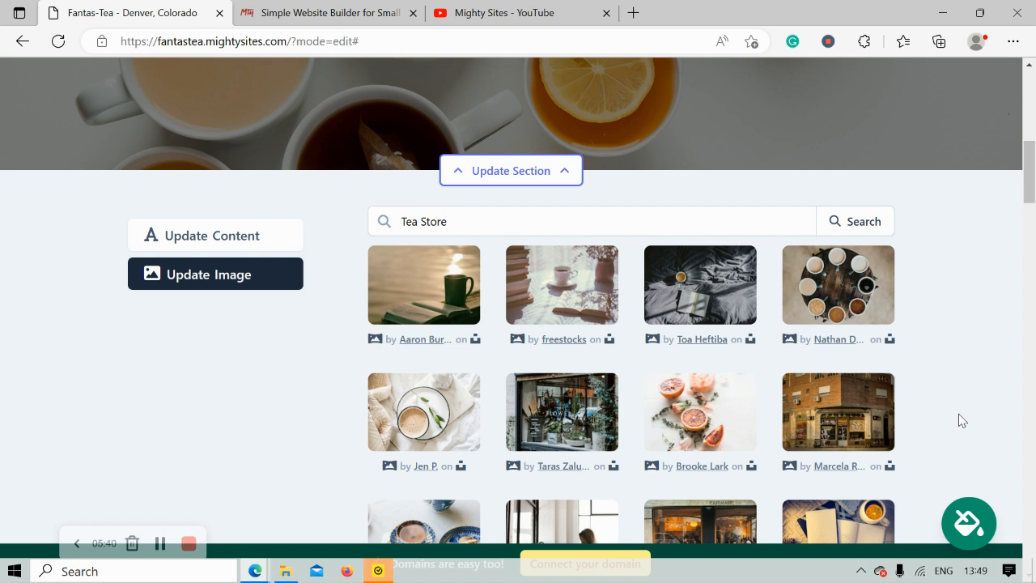
click(836, 281)
click(578, 495)
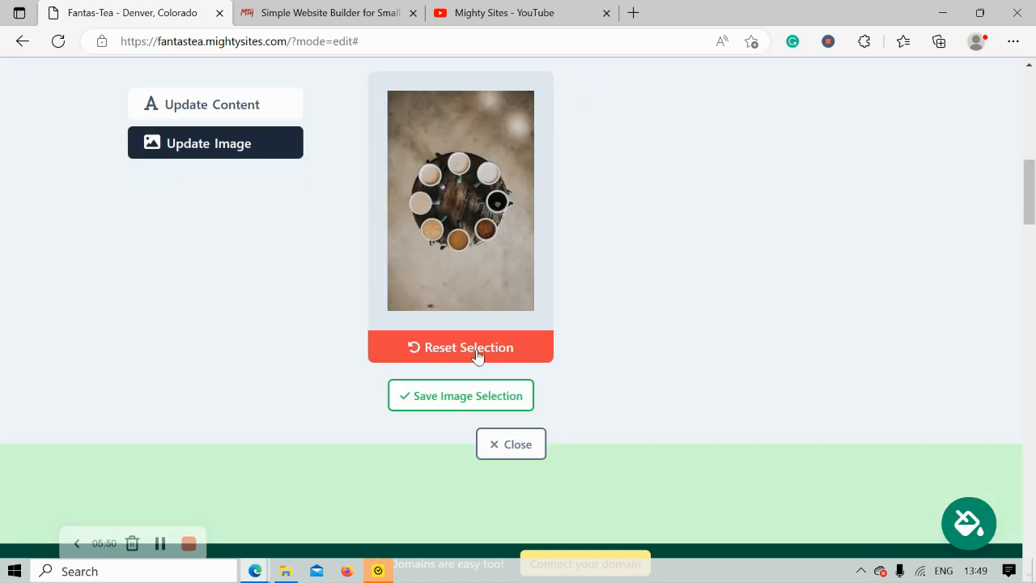
click(477, 350)
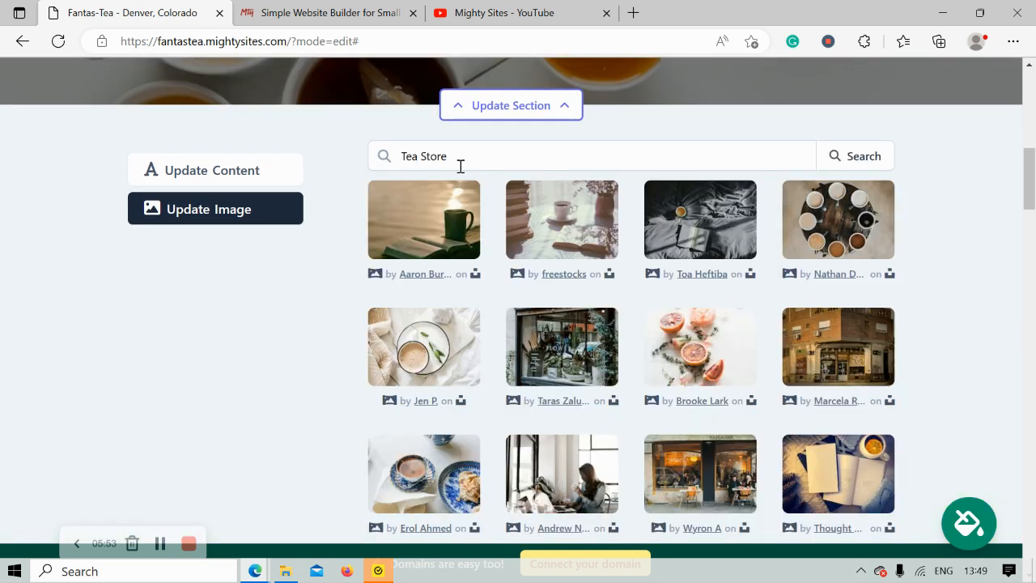
Search the photo library for 'Tea' and make the teapot-on-wooden-tray photo the hero image.
click(464, 158)
key(BackSpace)
click(850, 161)
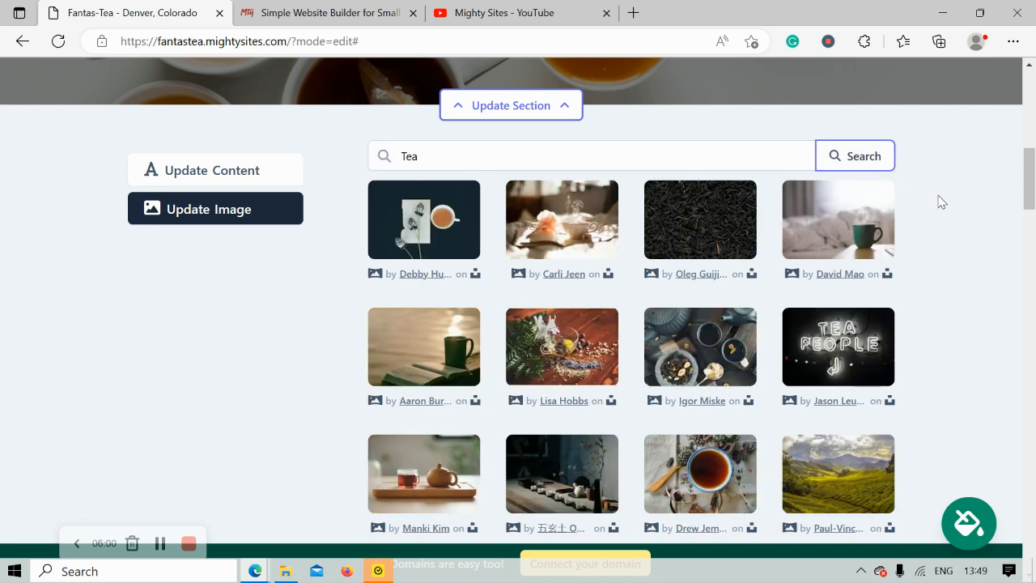
scroll(938, 202, down, 1)
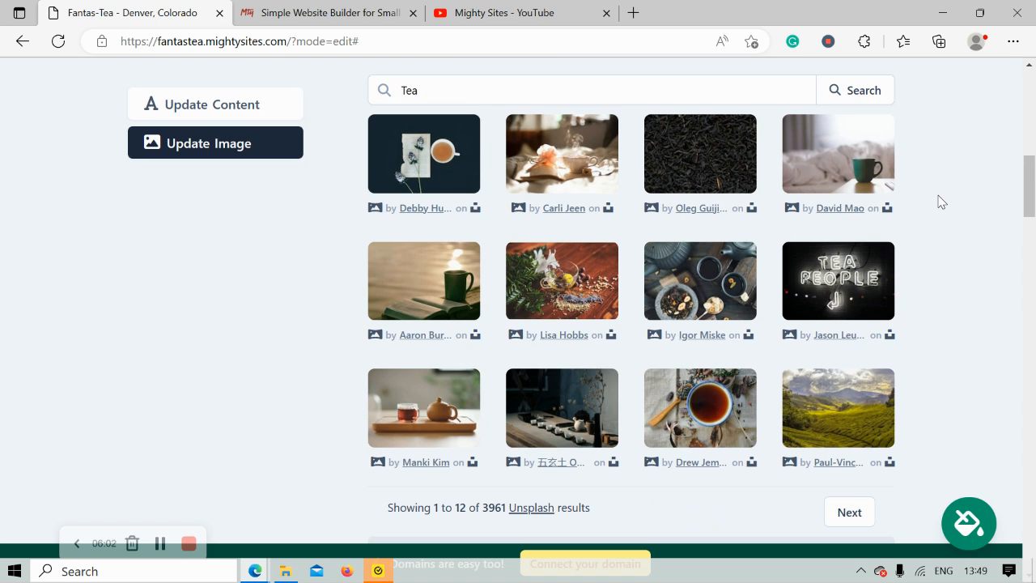
click(409, 405)
click(606, 429)
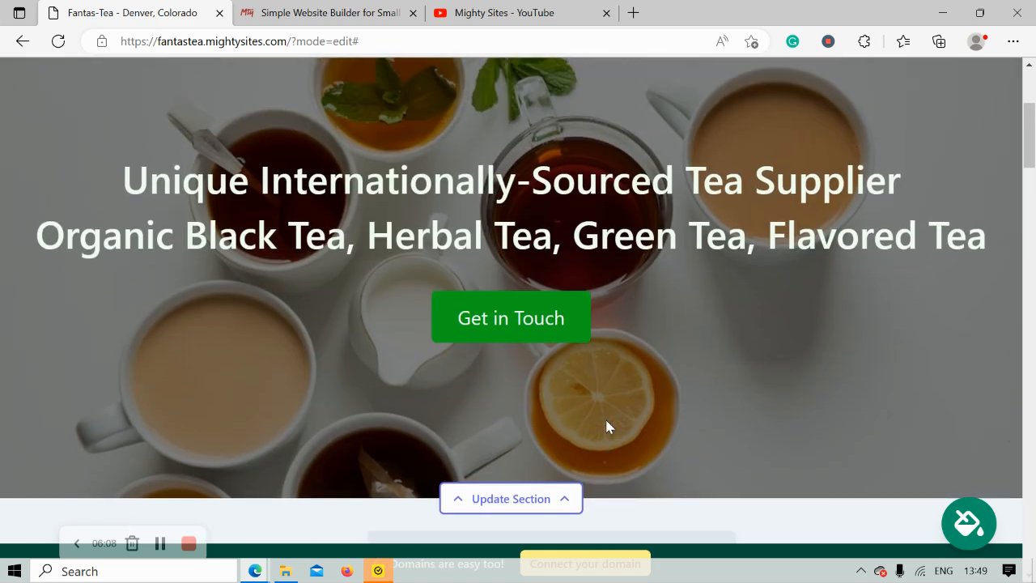
scroll(607, 426, down, 4)
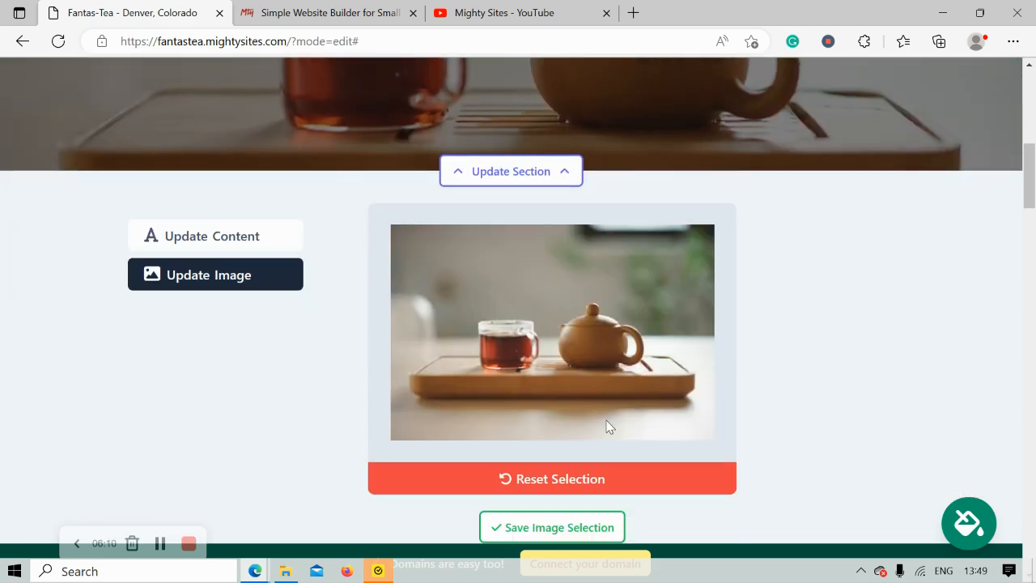
click(238, 233)
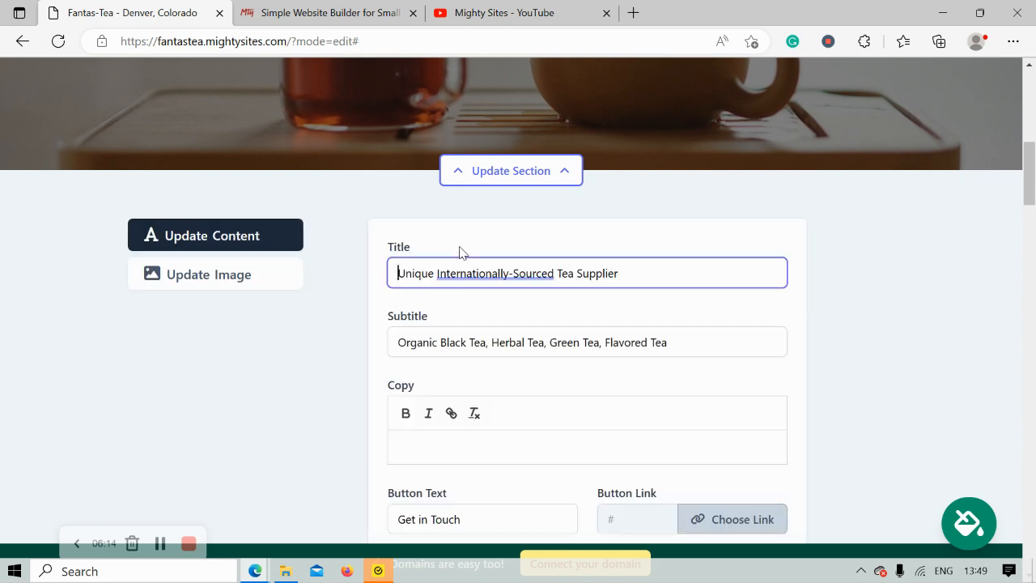
scroll(421, 234, up, 6)
Change the hero button label to 'Get Directions'.
drag(123, 301, 947, 372)
click(752, 434)
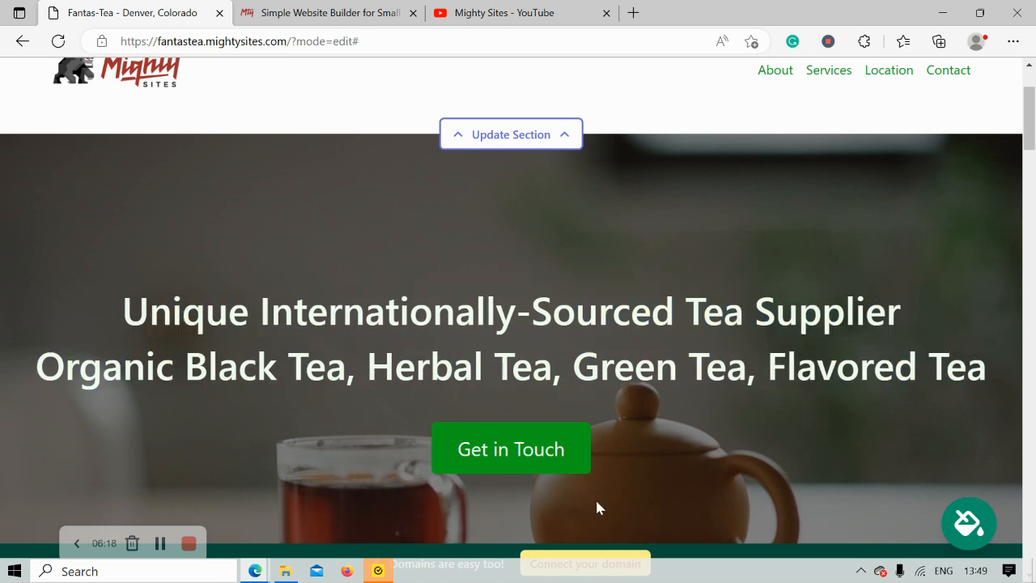
scroll(442, 479, down, 1)
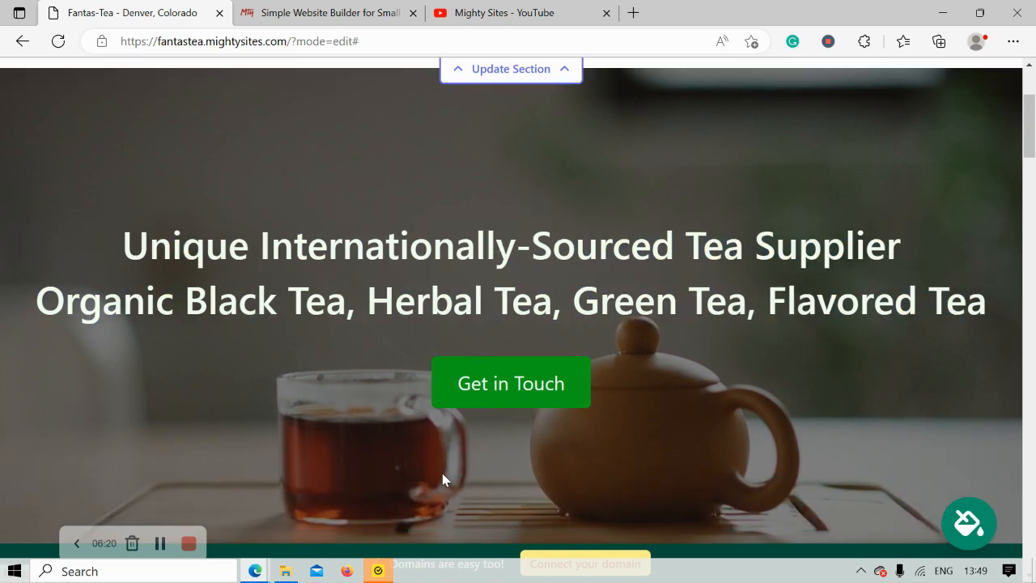
scroll(442, 479, down, 6)
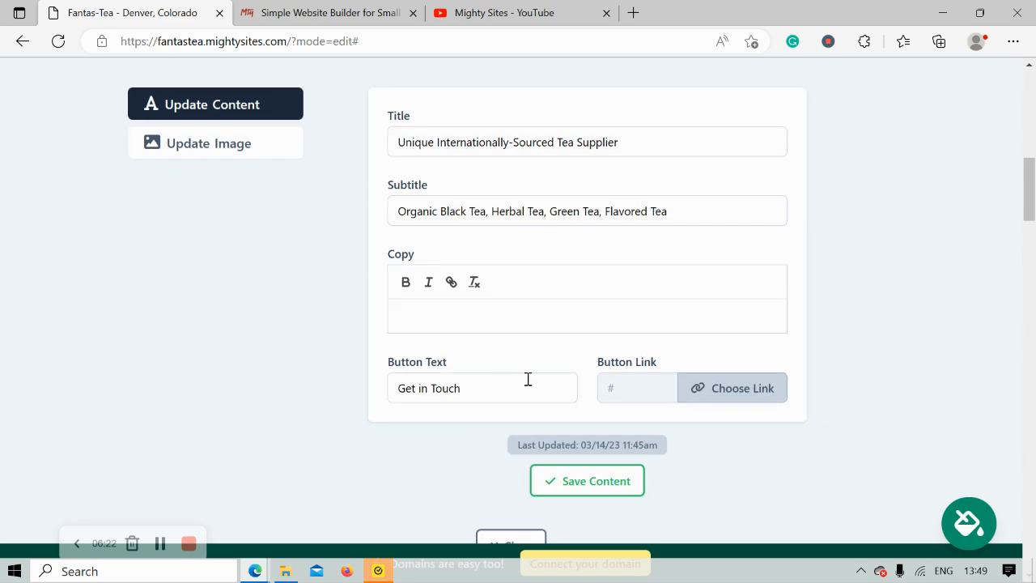
double_click(529, 381)
key(ctrl+a)
key(Caps_Lock)
text(G)
key(Caps_Lock)
text(et Directions)
Link the button to the Directions Link action, then save and close the hero content.
click(743, 387)
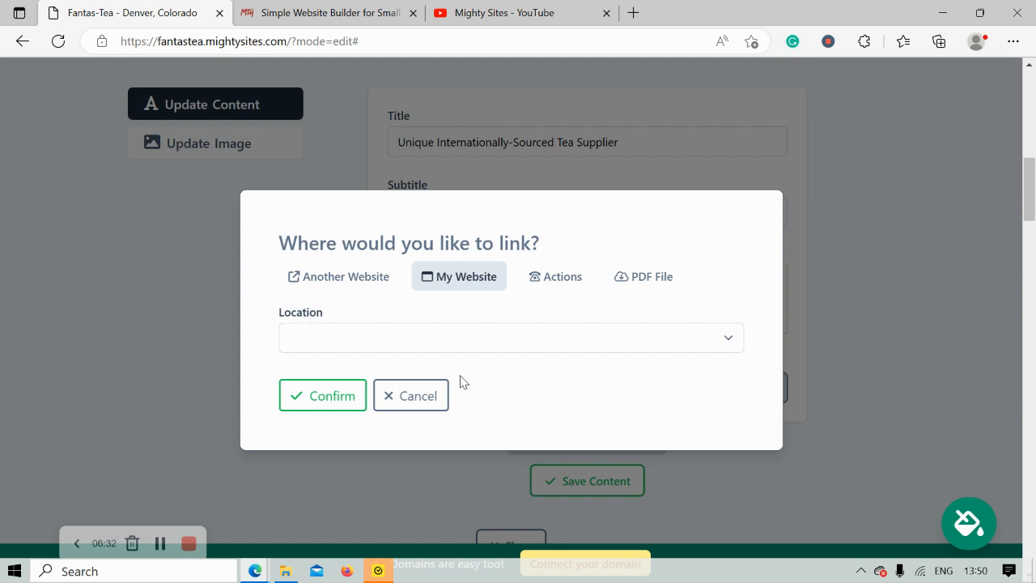
click(553, 277)
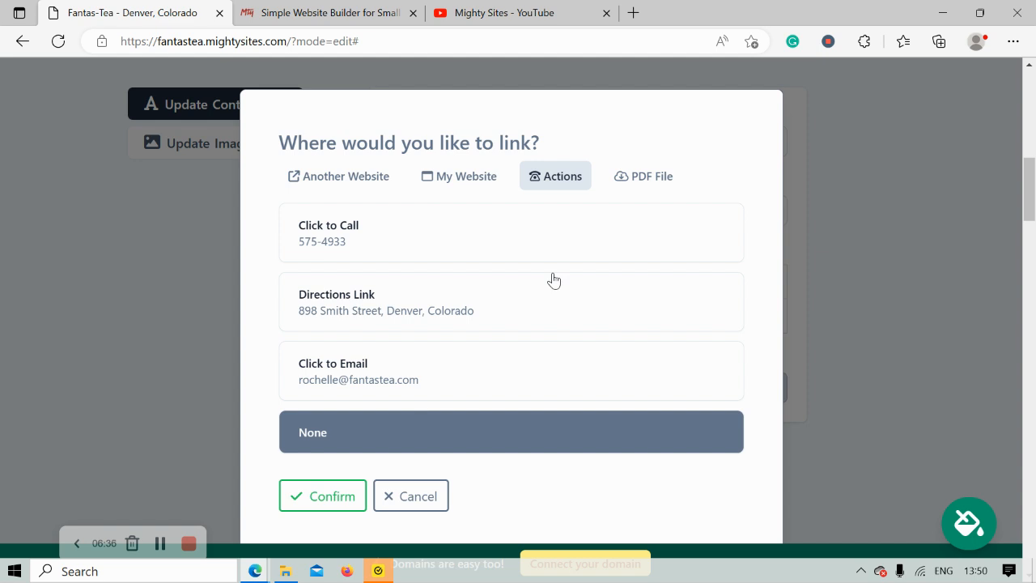
click(452, 312)
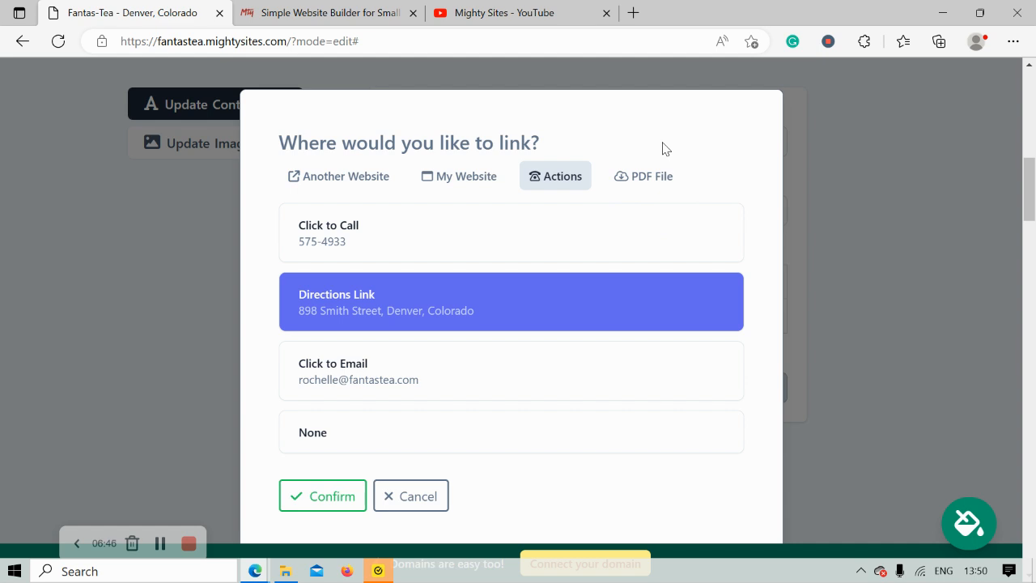
click(333, 494)
click(585, 486)
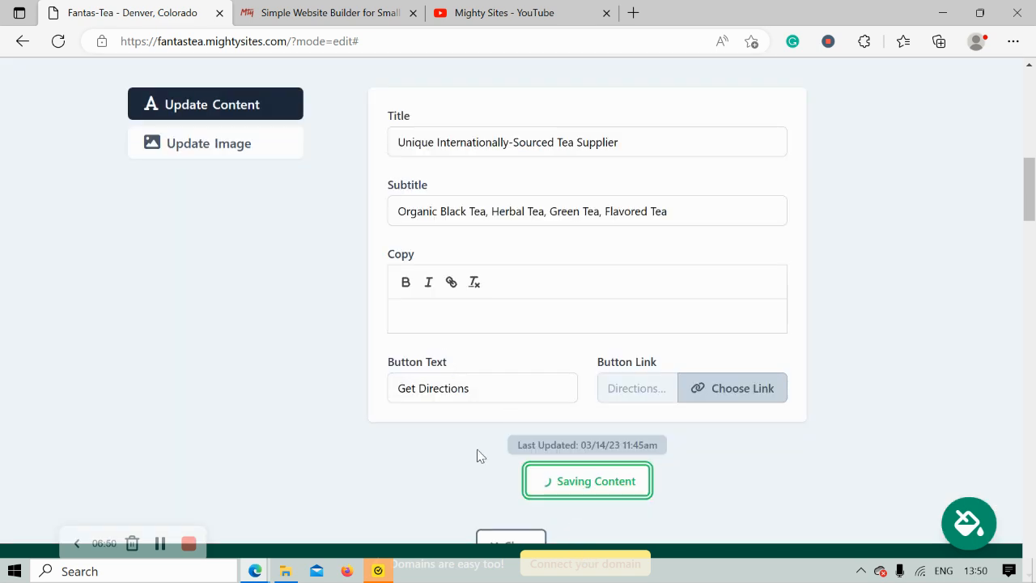
scroll(485, 465, down, 1)
click(515, 480)
scroll(331, 316, up, 3)
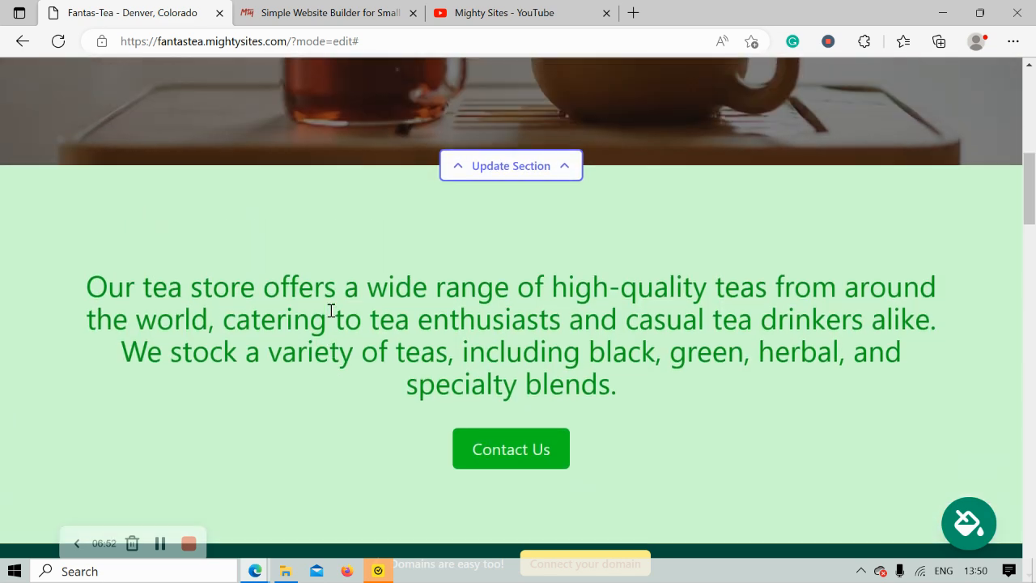
scroll(330, 316, down, 1)
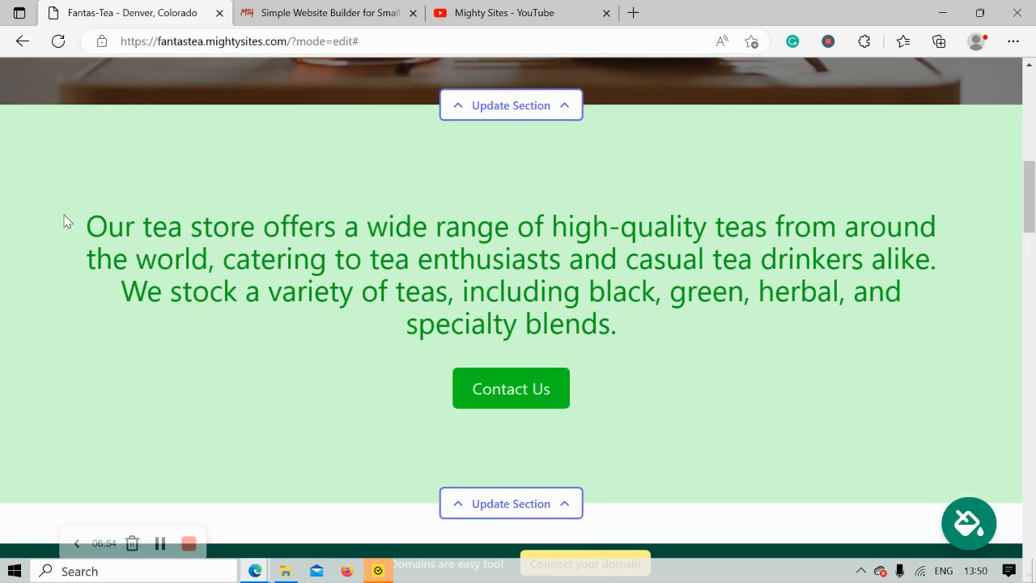
drag(65, 222, 705, 333)
click(663, 374)
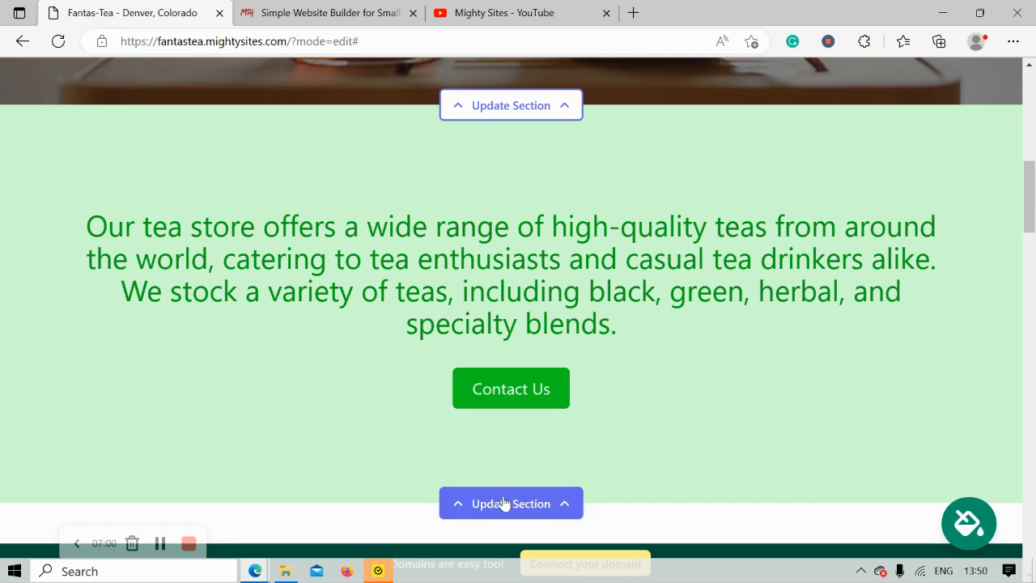
scroll(610, 451, down, 3)
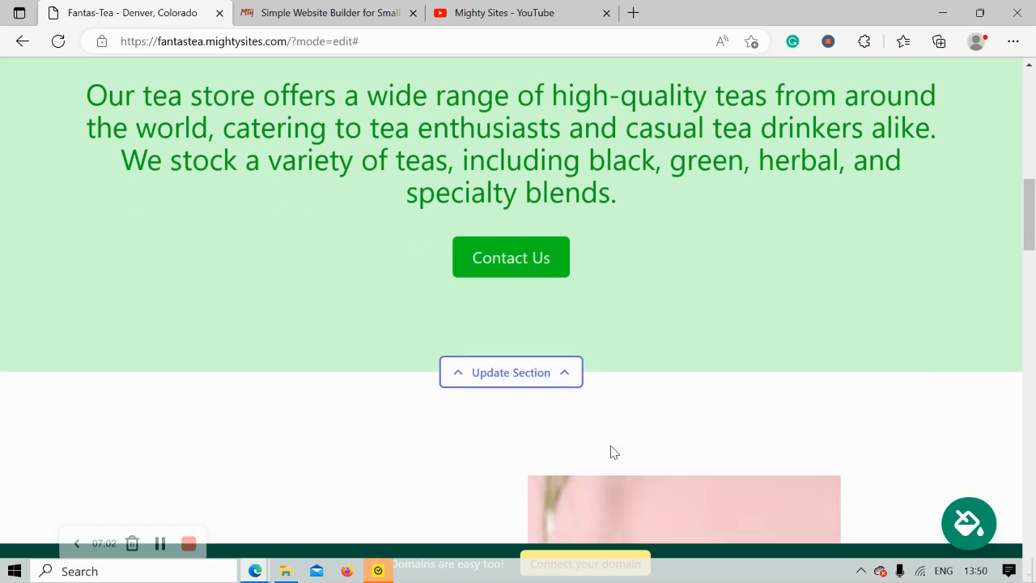
scroll(613, 451, down, 4)
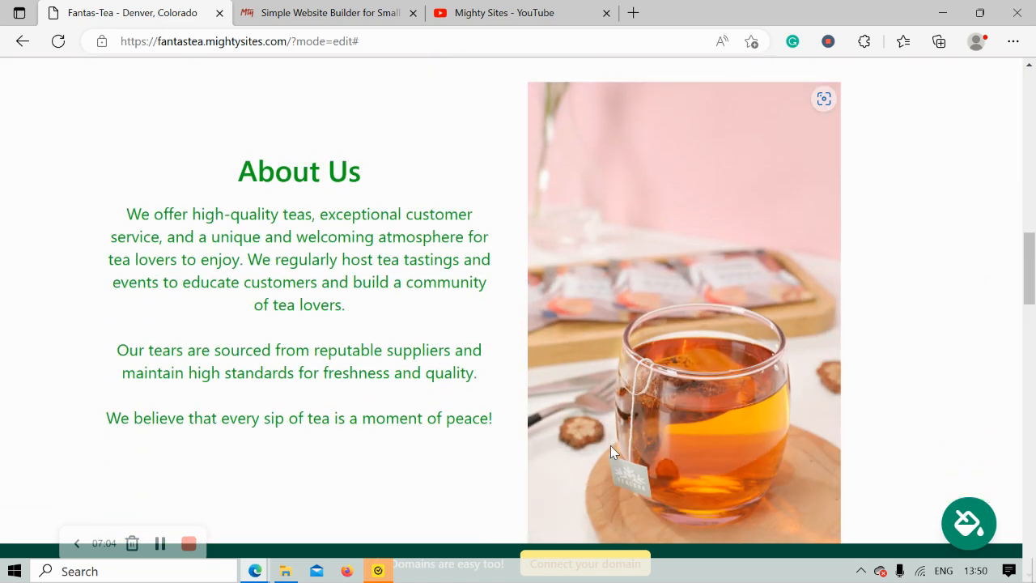
scroll(611, 451, up, 1)
drag(196, 162, 504, 465)
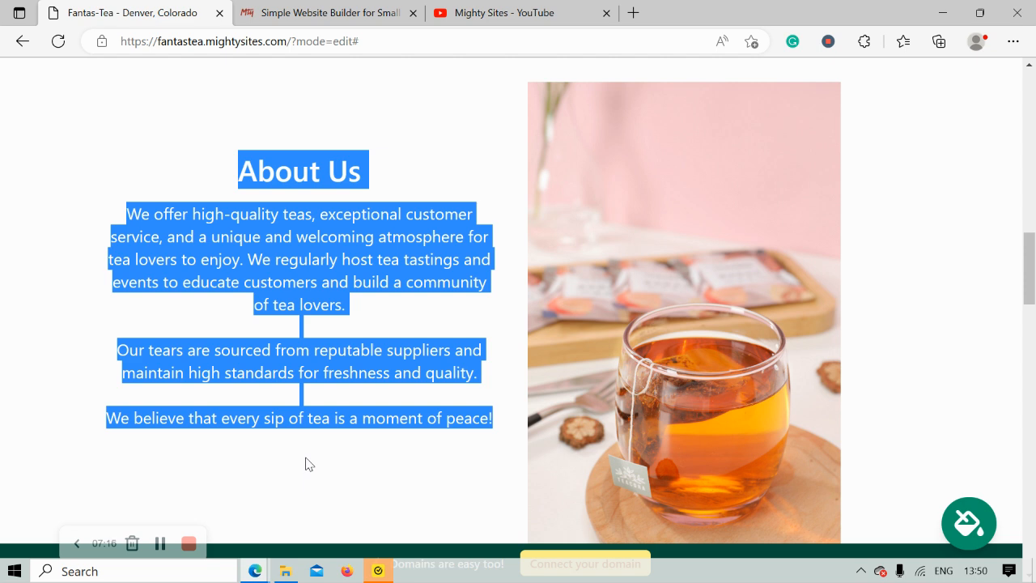
click(305, 464)
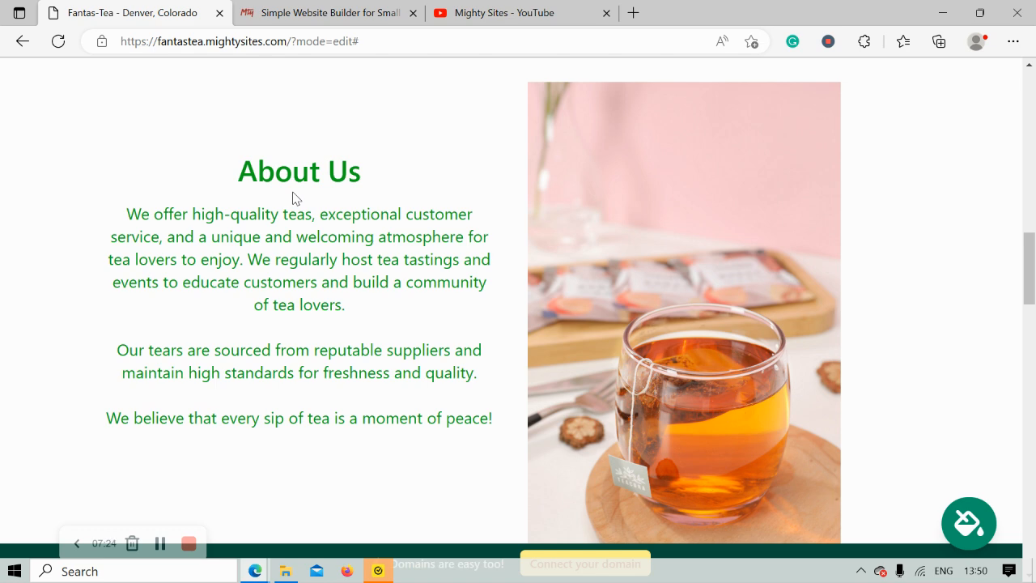
scroll(292, 193, down, 6)
scroll(292, 191, down, 10)
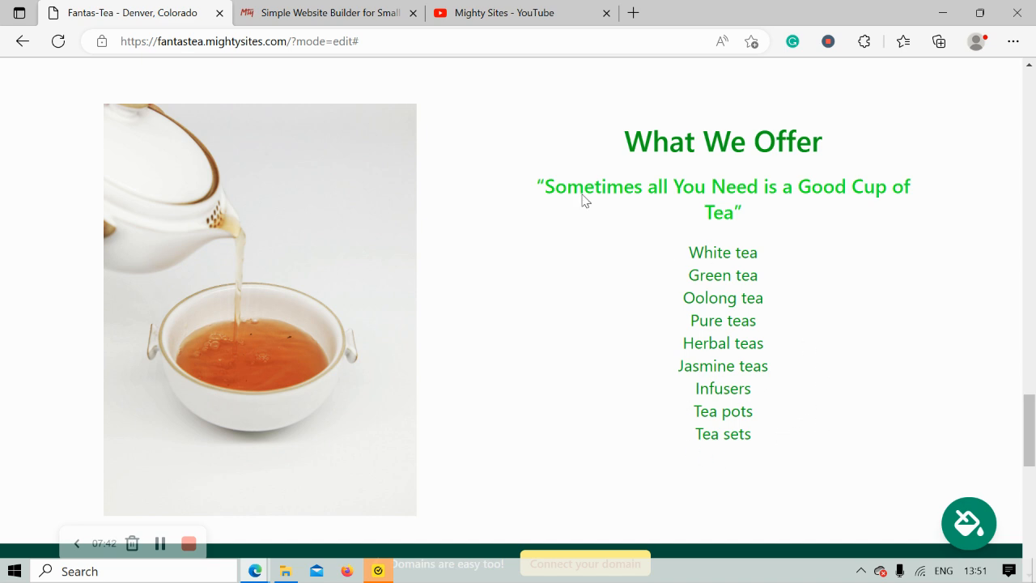
scroll(599, 170, down, 2)
scroll(599, 170, down, 5)
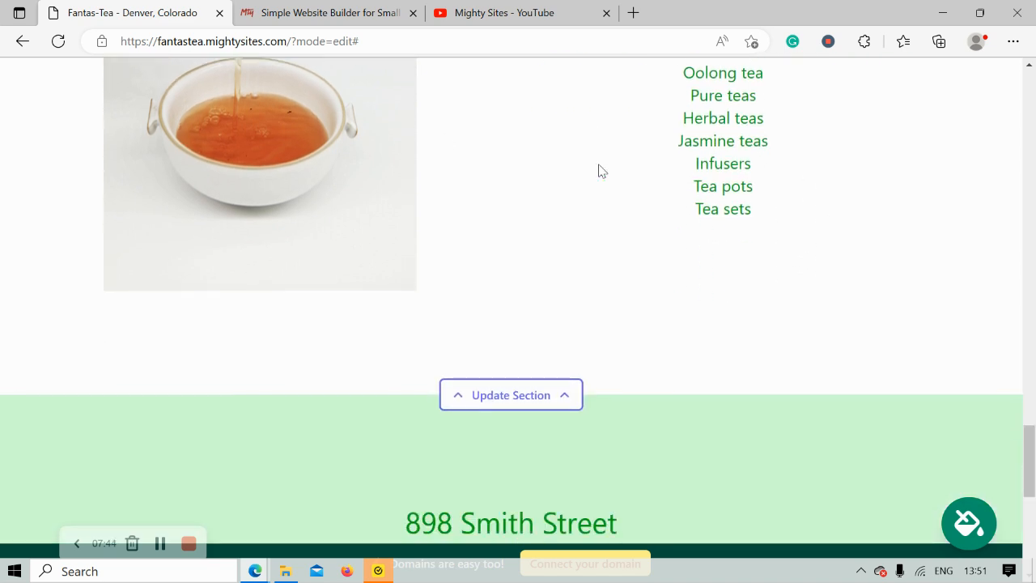
scroll(598, 170, down, 2)
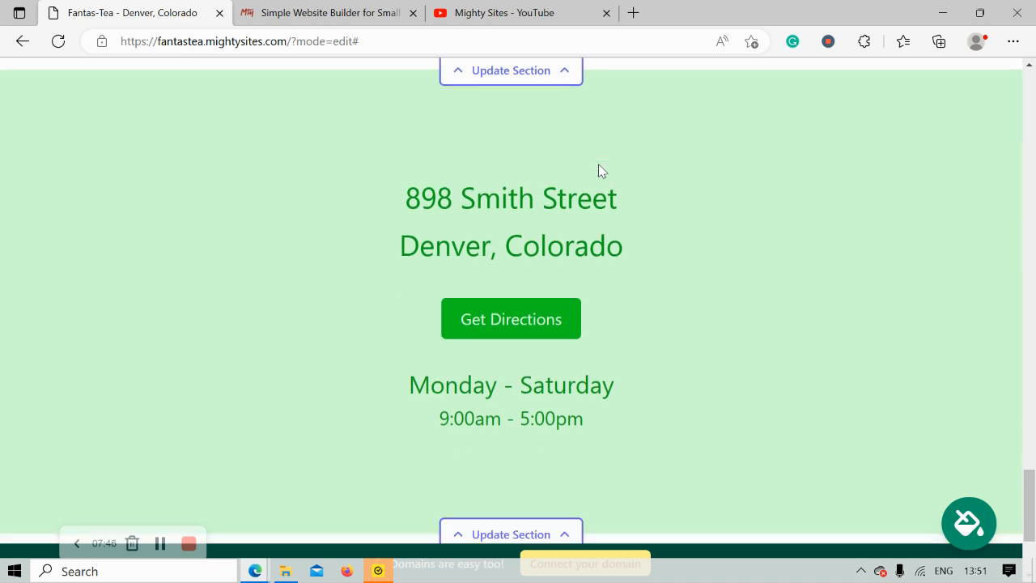
drag(367, 159, 724, 234)
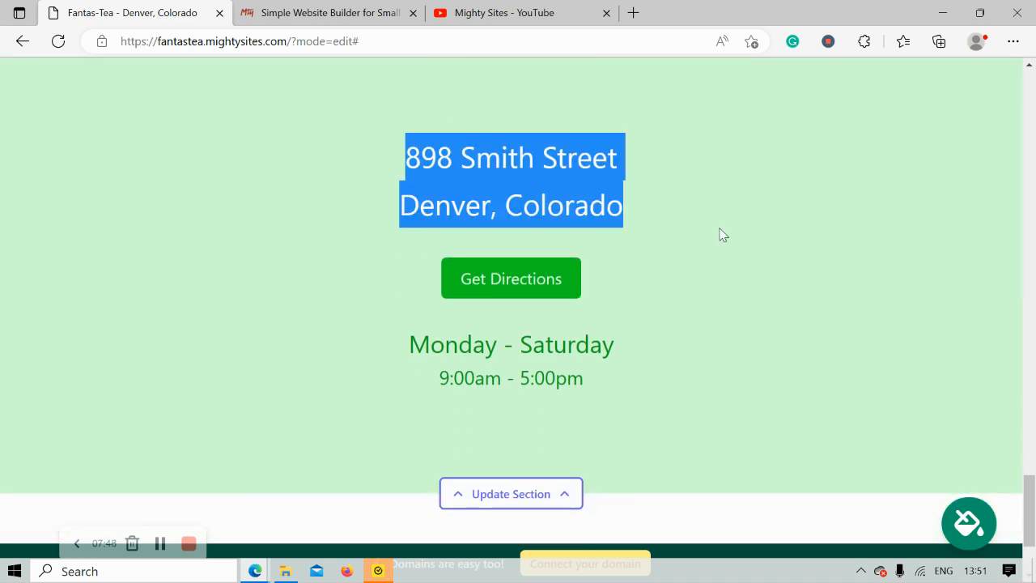
drag(310, 332, 666, 385)
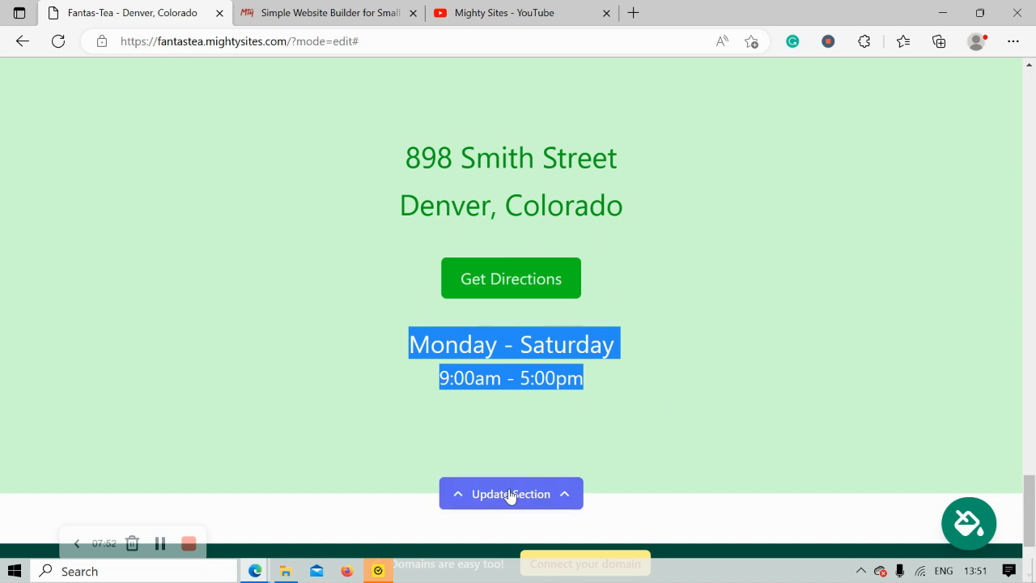
scroll(584, 478, down, 2)
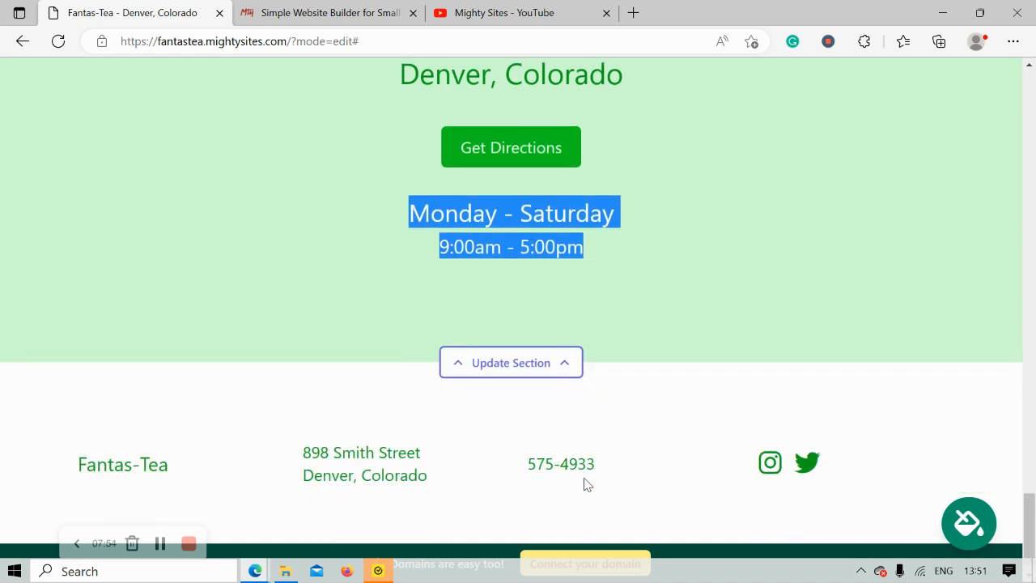
click(586, 483)
scroll(587, 484, up, 1)
scroll(587, 483, up, 2)
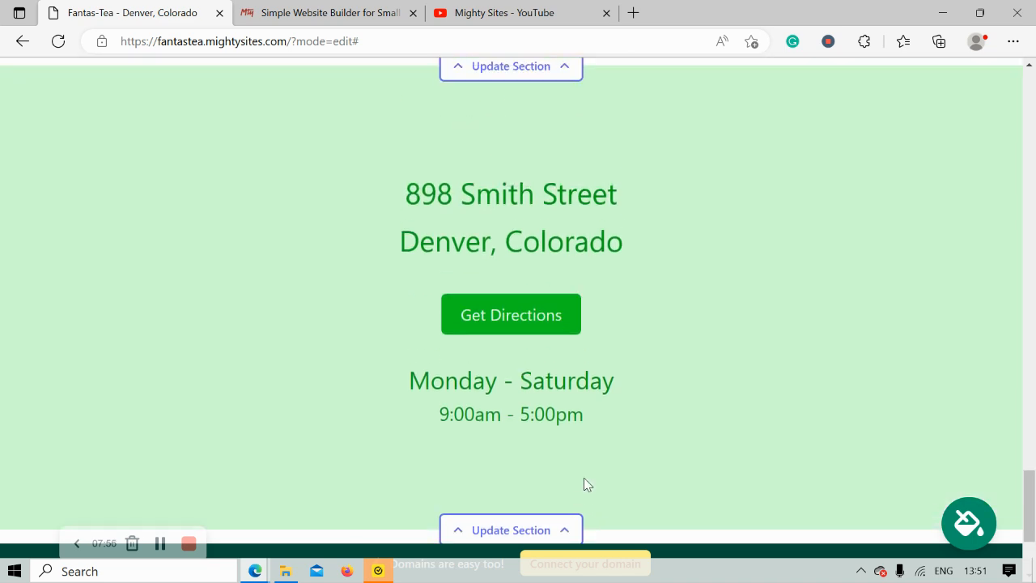
scroll(587, 483, up, 2)
scroll(584, 479, up, 4)
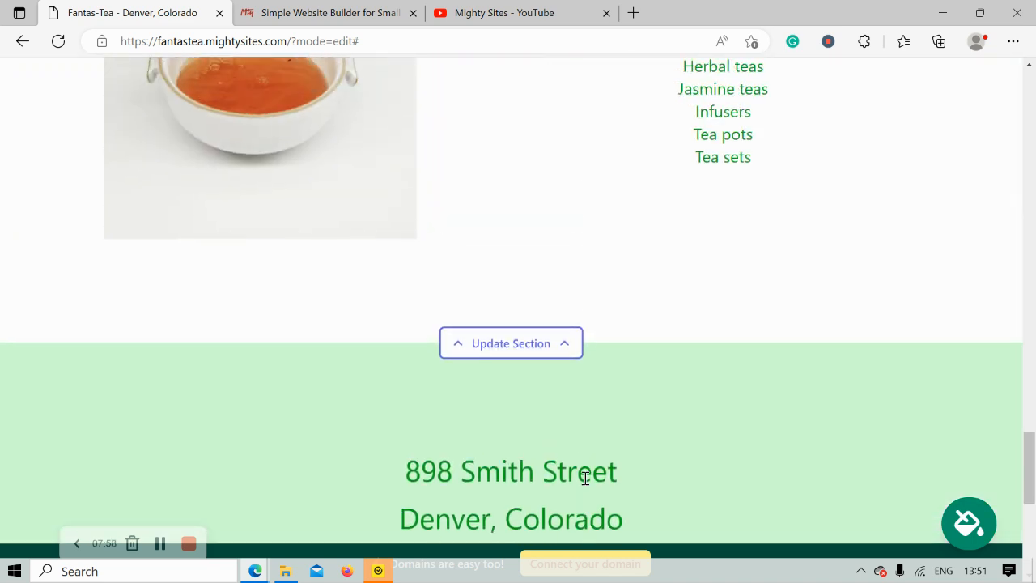
scroll(586, 483, up, 4)
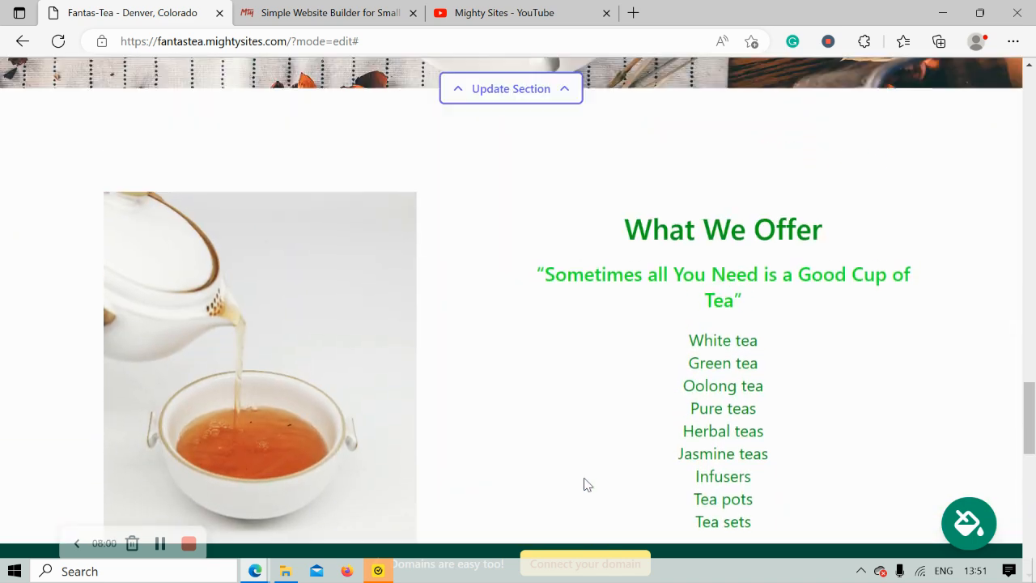
scroll(585, 479, up, 4)
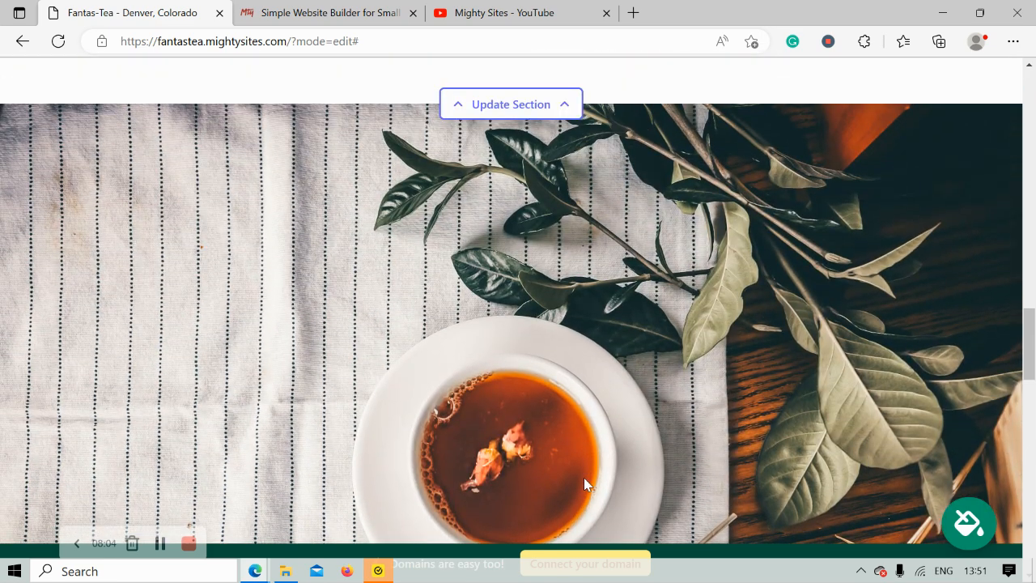
scroll(585, 479, up, 4)
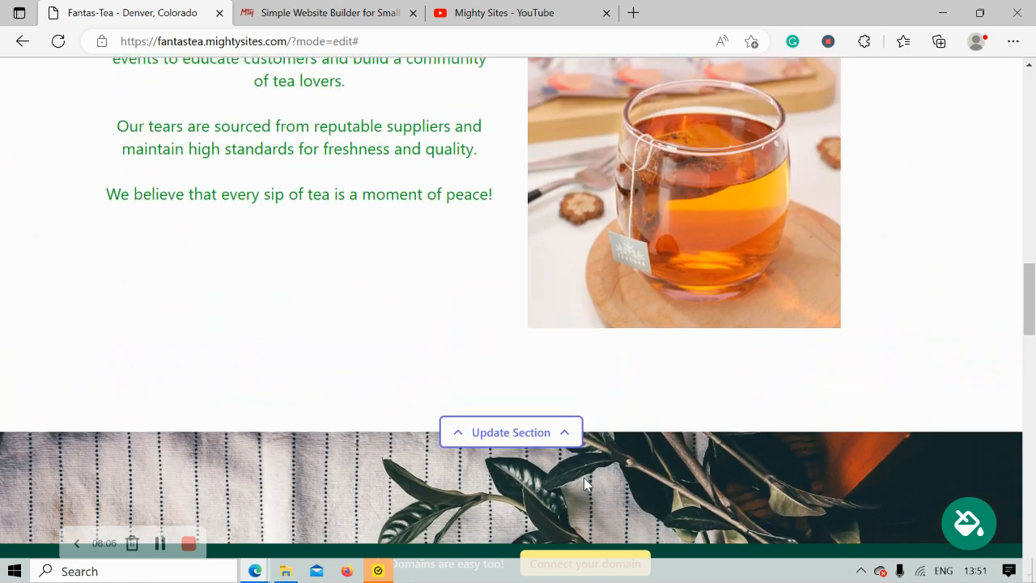
scroll(584, 483, up, 3)
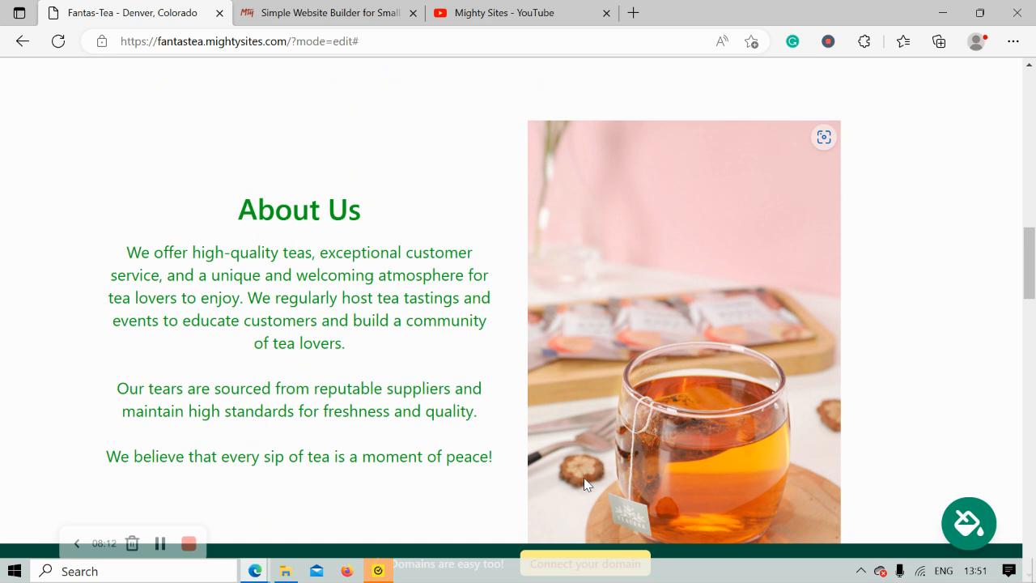
scroll(585, 483, up, 2)
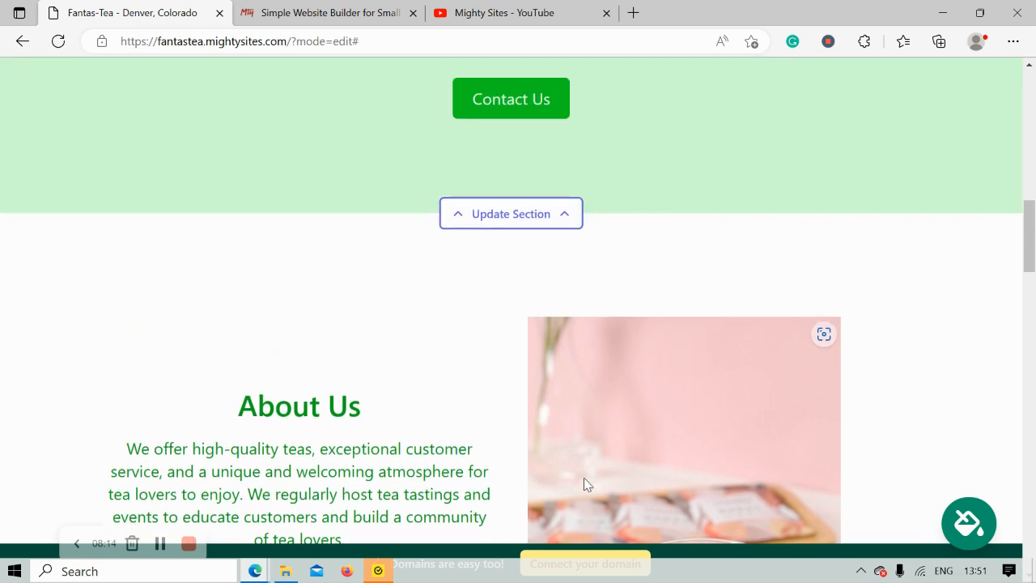
scroll(586, 483, up, 3)
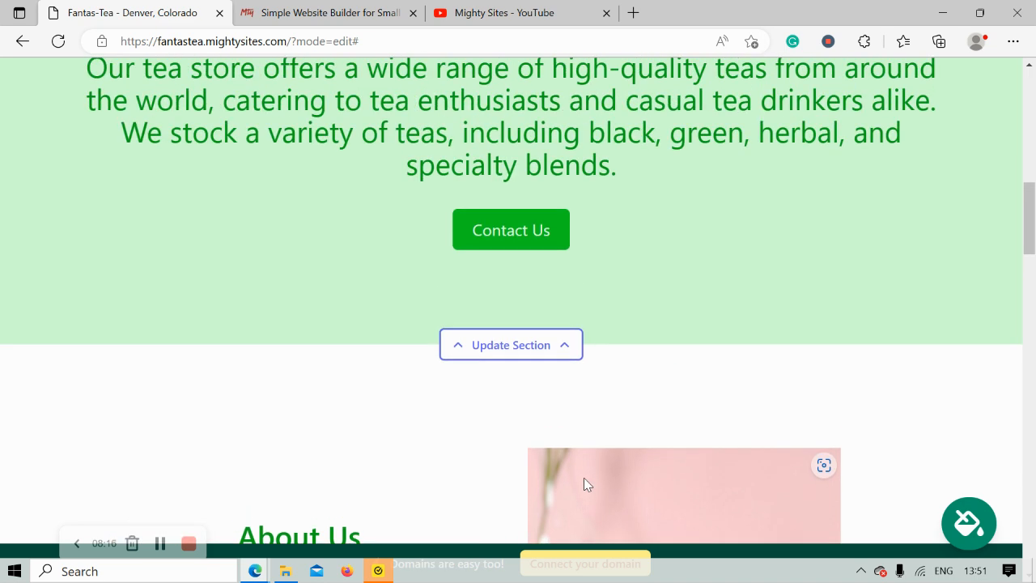
scroll(586, 483, up, 4)
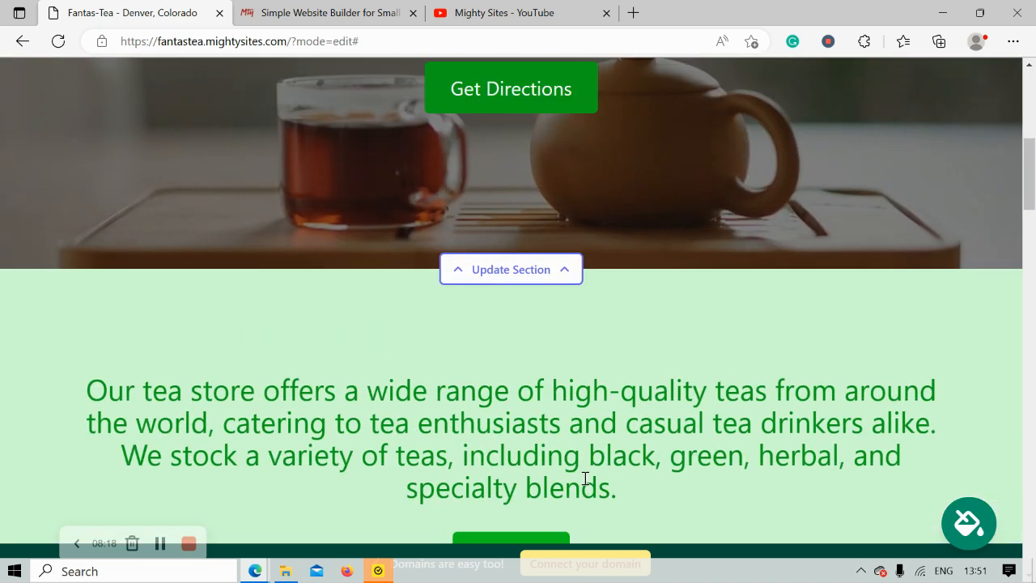
scroll(584, 478, up, 3)
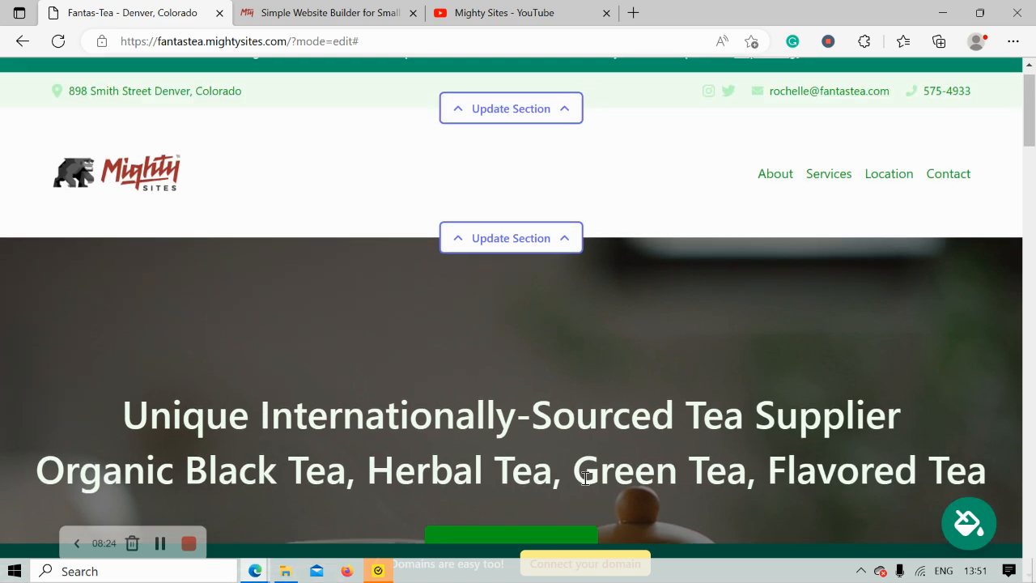
scroll(585, 477, up, 1)
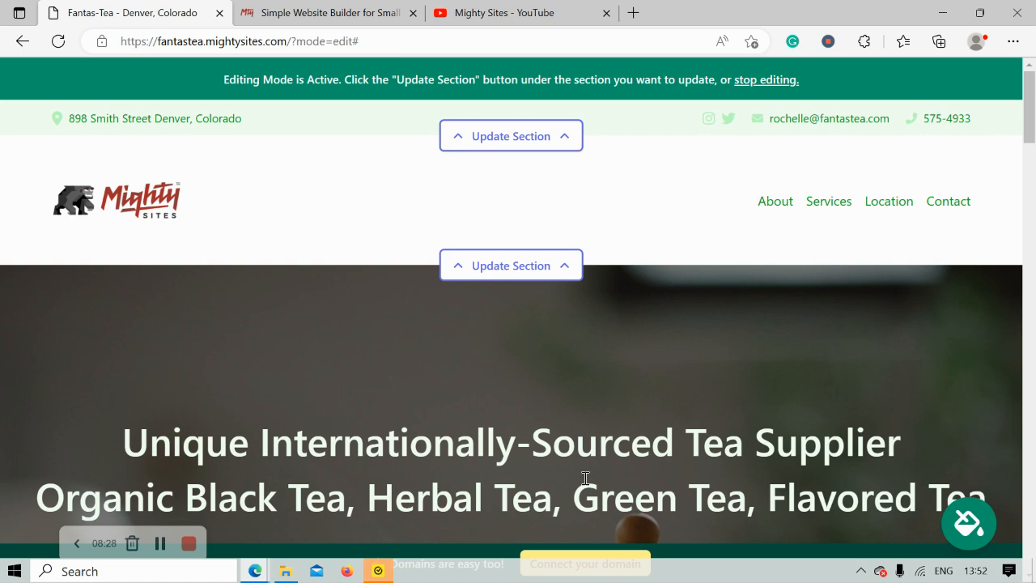
Open the Connect a Domain page, and return the product website tab to its top.
click(601, 564)
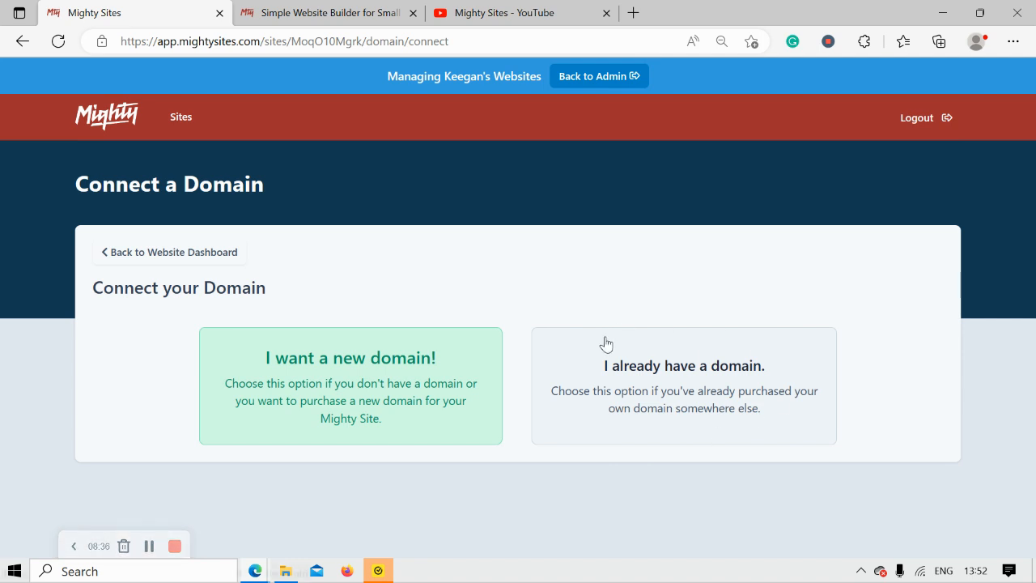
click(308, 8)
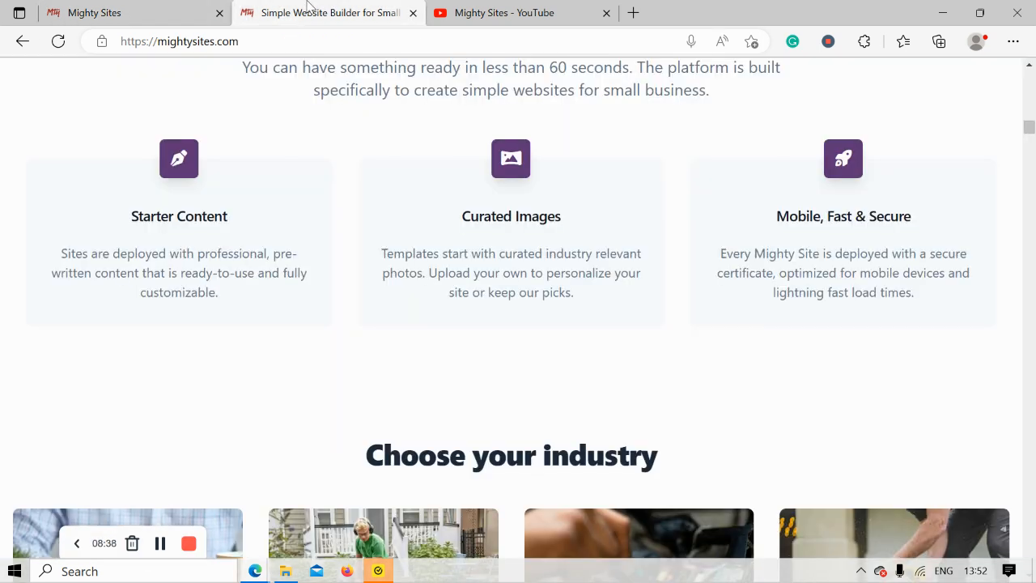
key(Up)
key(Up)
key(Up)
key(Up)
key(Up)
key(Up)
key(Up)
key(Up)
key(Up)
key(Up)
key(Up)
key(Up)
key(Up)
key(Up)
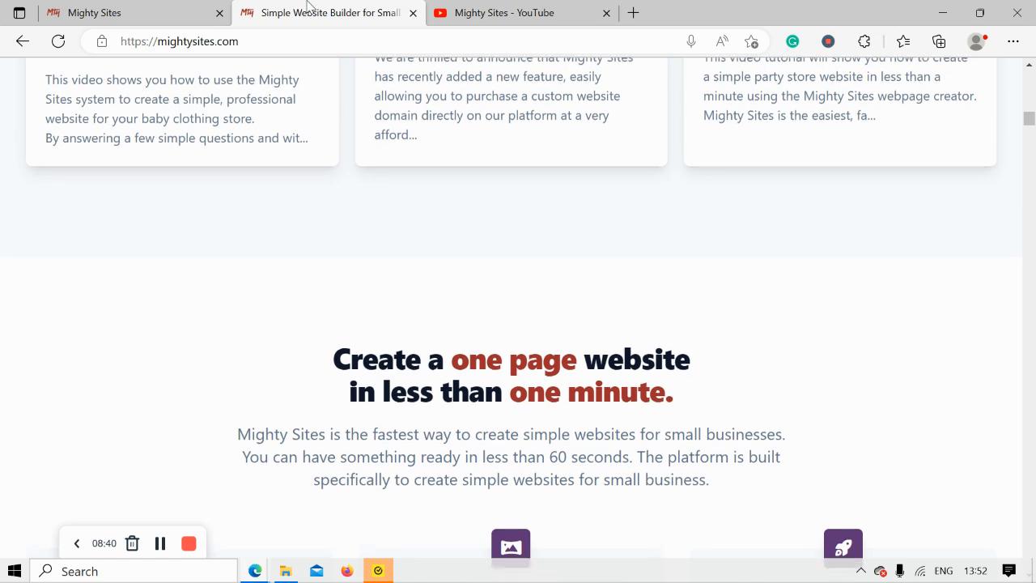
key(Up)
key(Up)
key(Up)
key(Up)
key(Up)
key(Up)
key(Up)
key(Up)
key(Up)
key(Up)
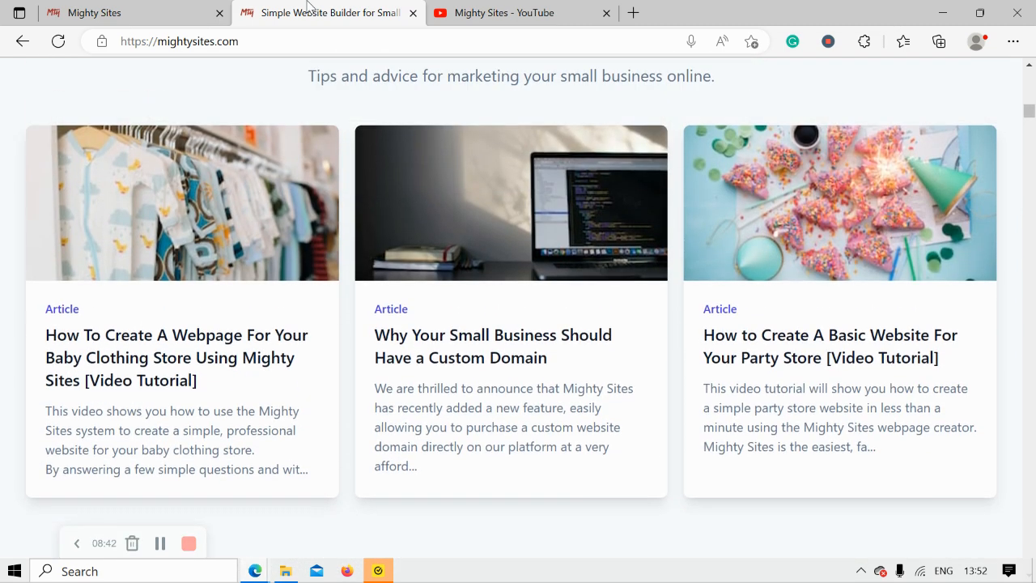
key(Up)
key(Up)
key(Up)
key(Up)
key(Up)
key(Up)
key(Up)
key(Up)
key(Up)
key(Up)
key(Up)
key(Up)
key(Up)
key(Up)
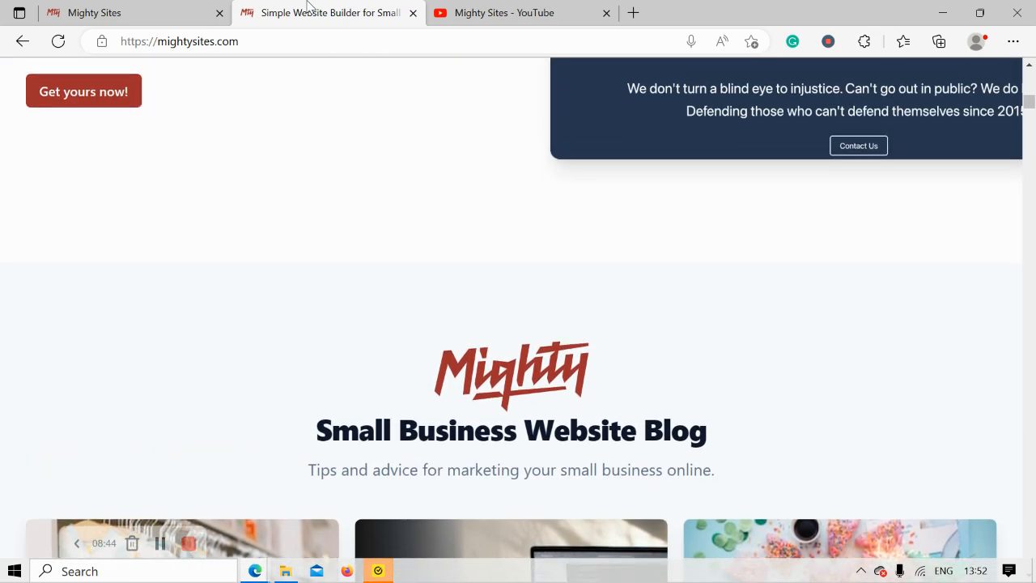
key(Up)
key(Up)
key(Up)
key(Up)
key(Up)
key(Up)
key(Up)
key(Up)
key(Up)
key(Up)
key(Up)
key(Up)
key(Up)
key(Up)
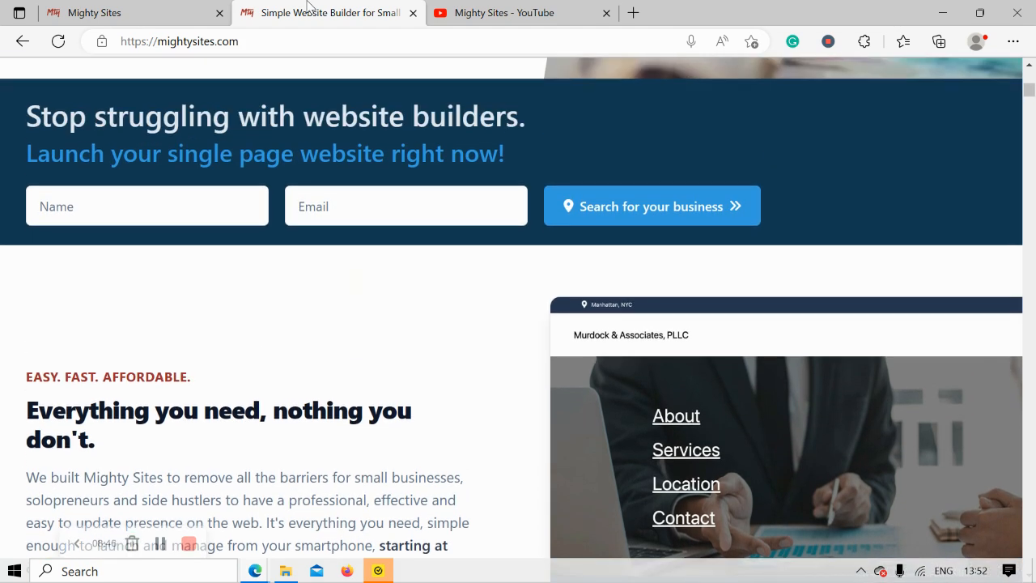
key(Up)
key(Up)
key(Up)
key(Up)
key(Up)
key(Up)
key(Up)
key(Up)
key(Up)
key(Up)
key(Up)
key(Up)
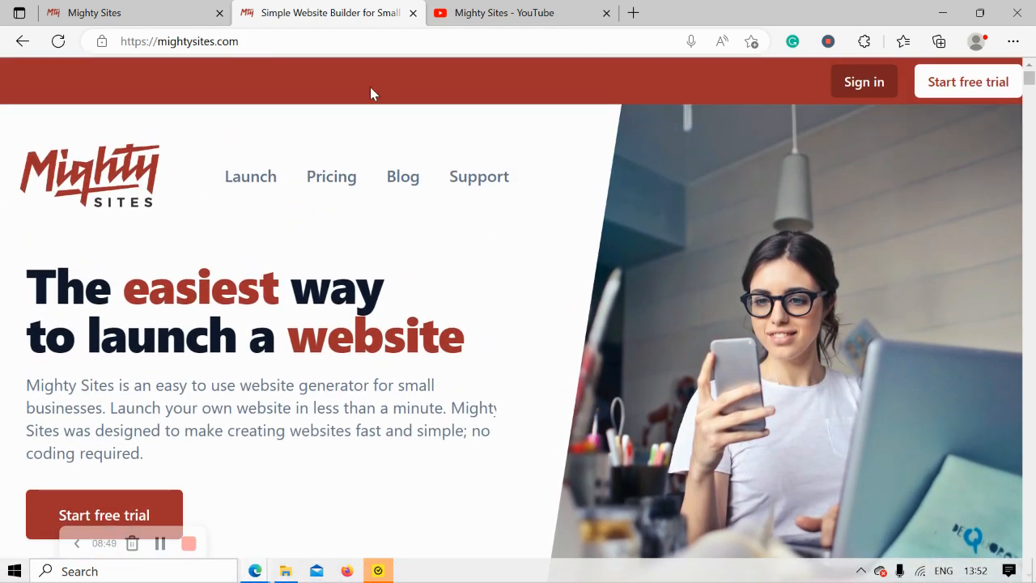
Browse the Mighty Sites blog, then return to the Connect a Domain page.
click(408, 175)
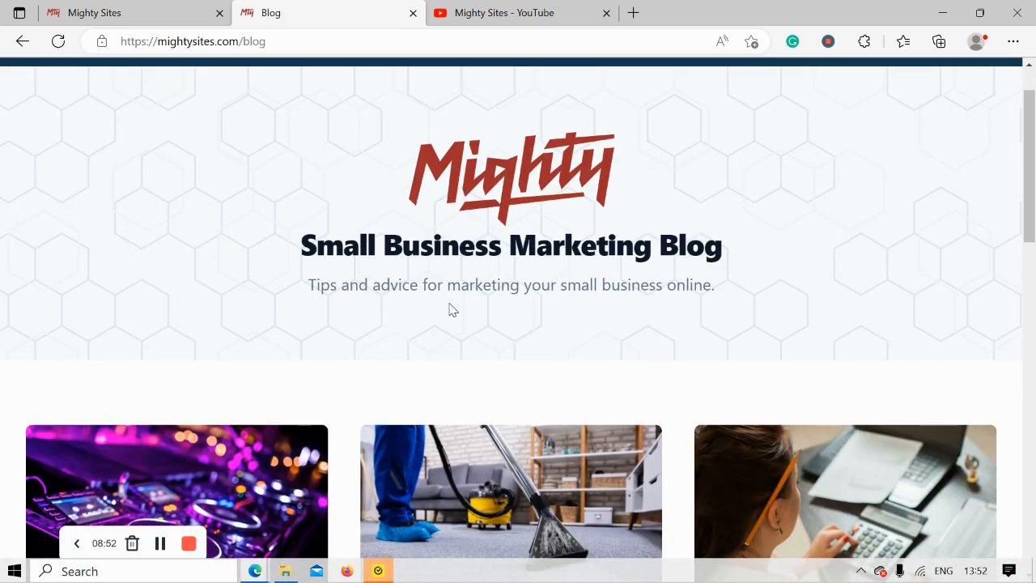
scroll(670, 292, down, 6)
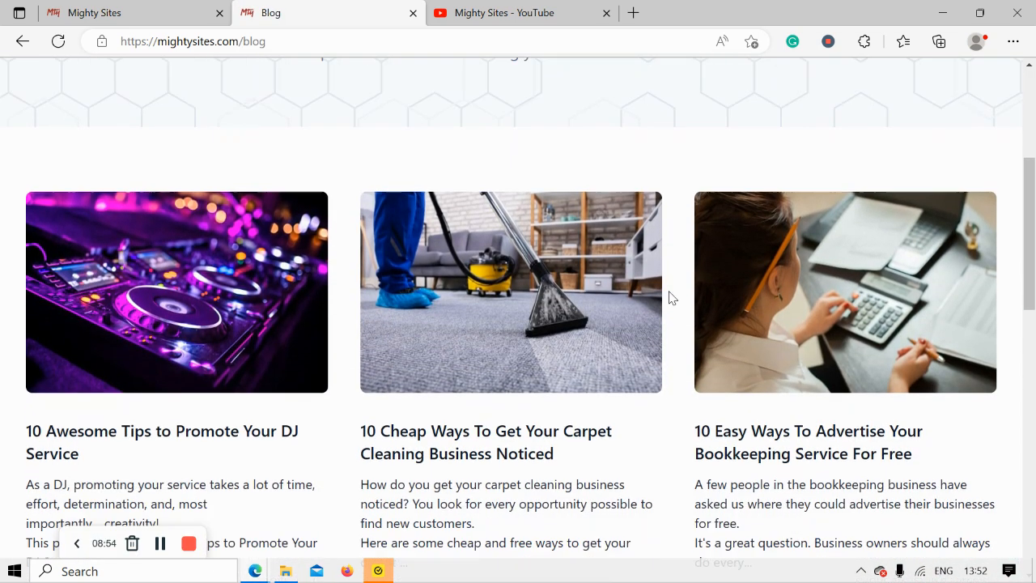
scroll(670, 297, down, 3)
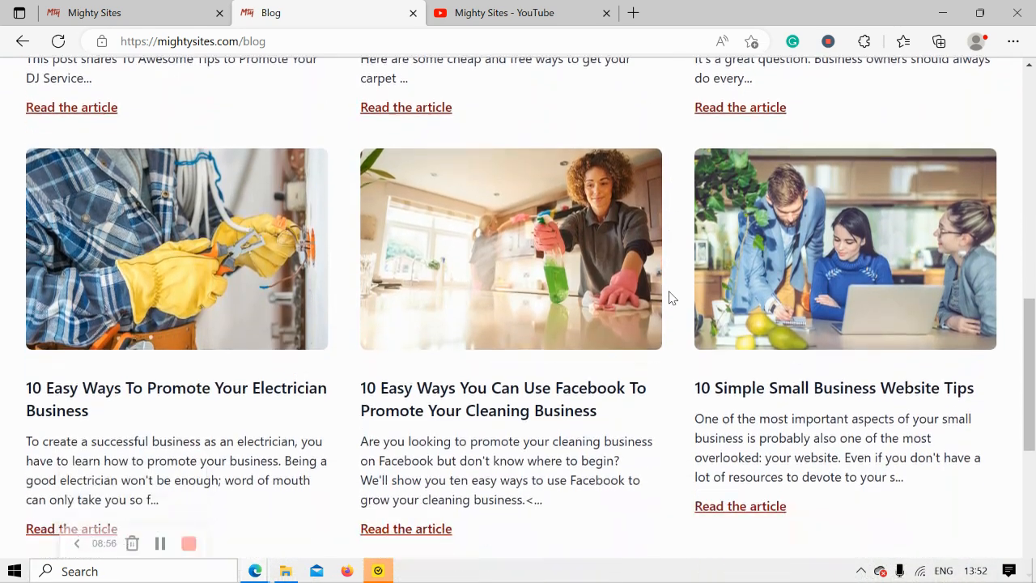
click(117, 9)
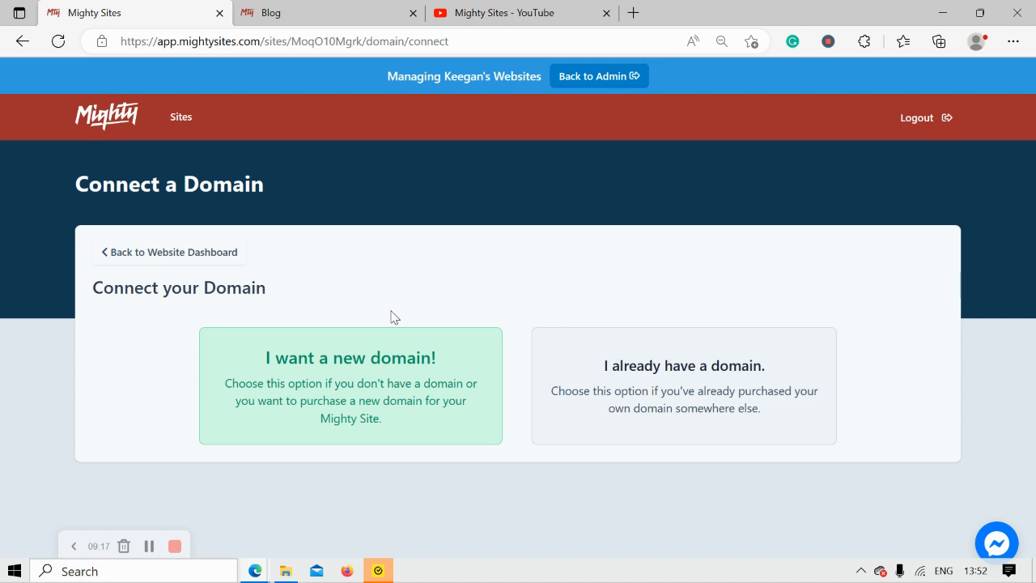
View the live site at fantastea.mightysites.com, then switch to the Mighty Sites YouTube channel.
click(203, 254)
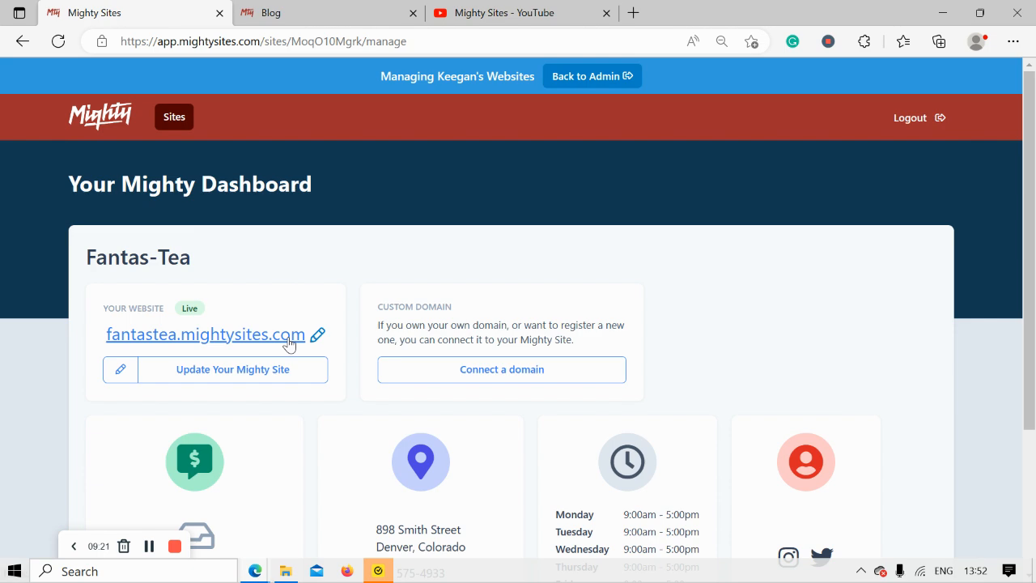
click(288, 339)
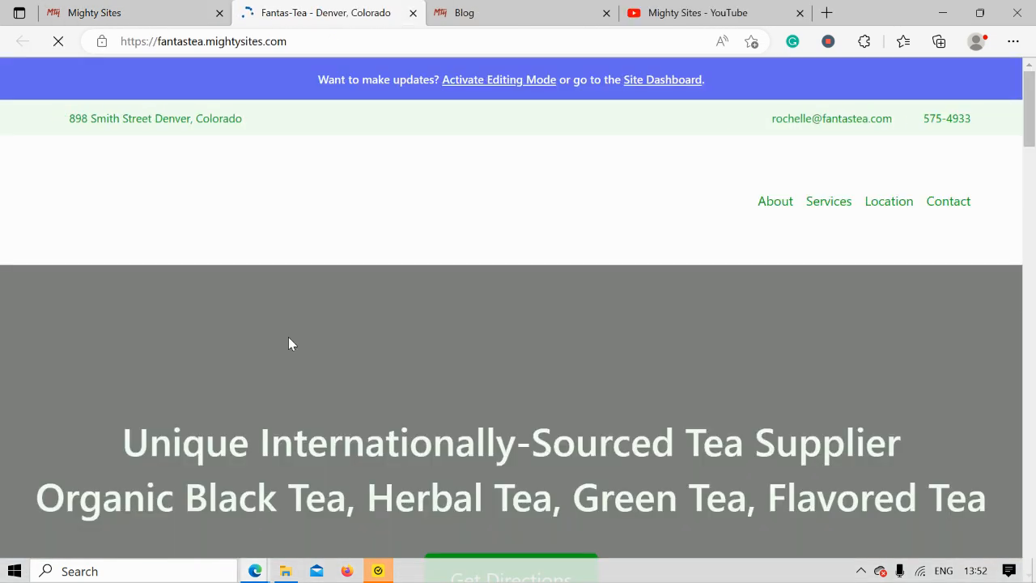
scroll(289, 337, down, 1)
scroll(288, 338, down, 4)
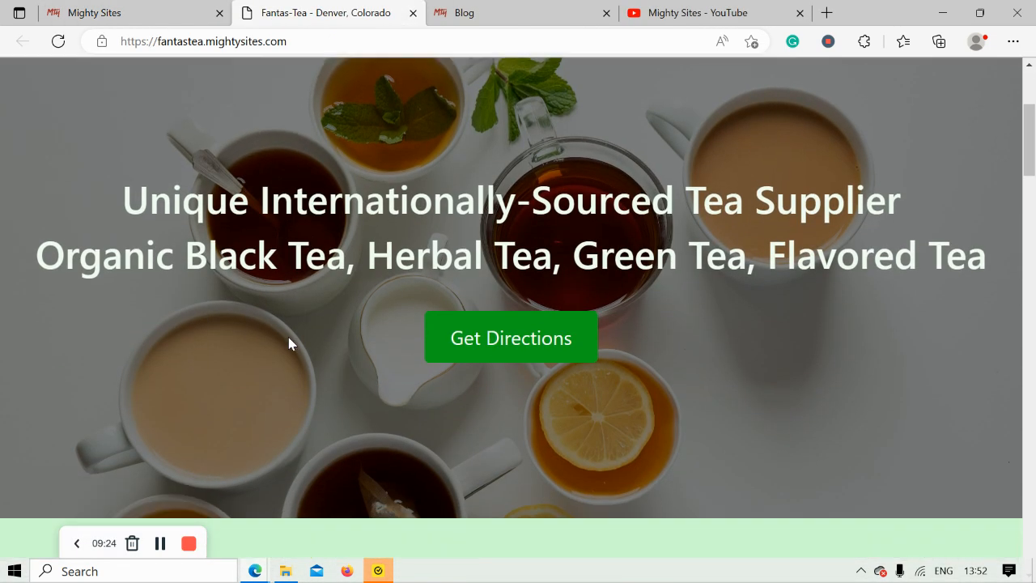
scroll(289, 338, down, 5)
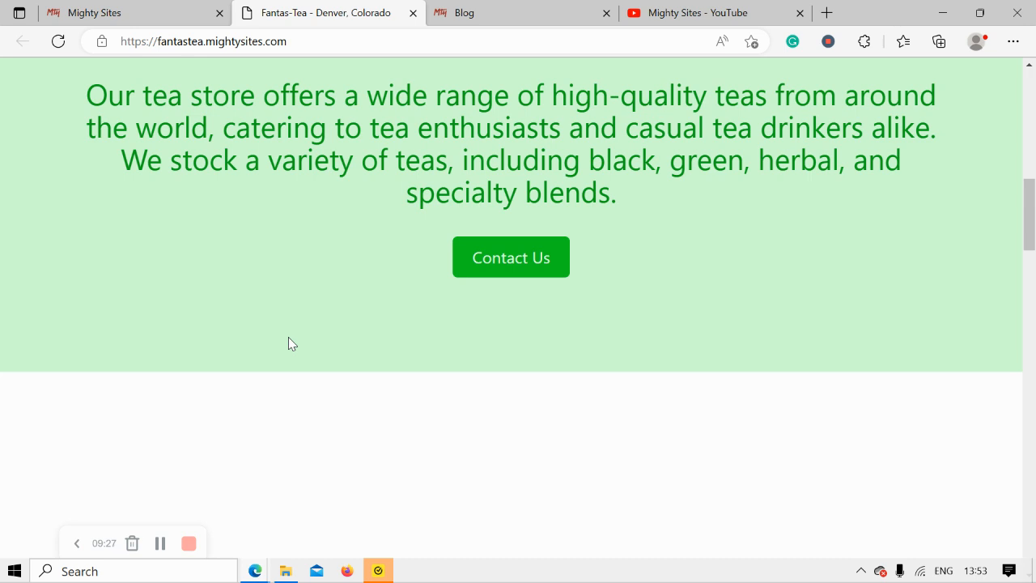
click(680, 10)
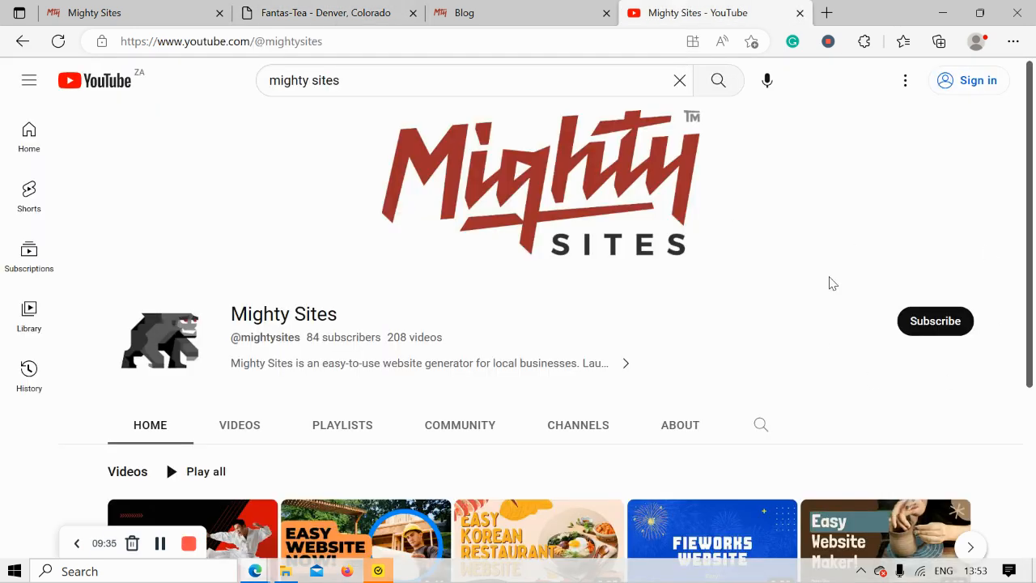